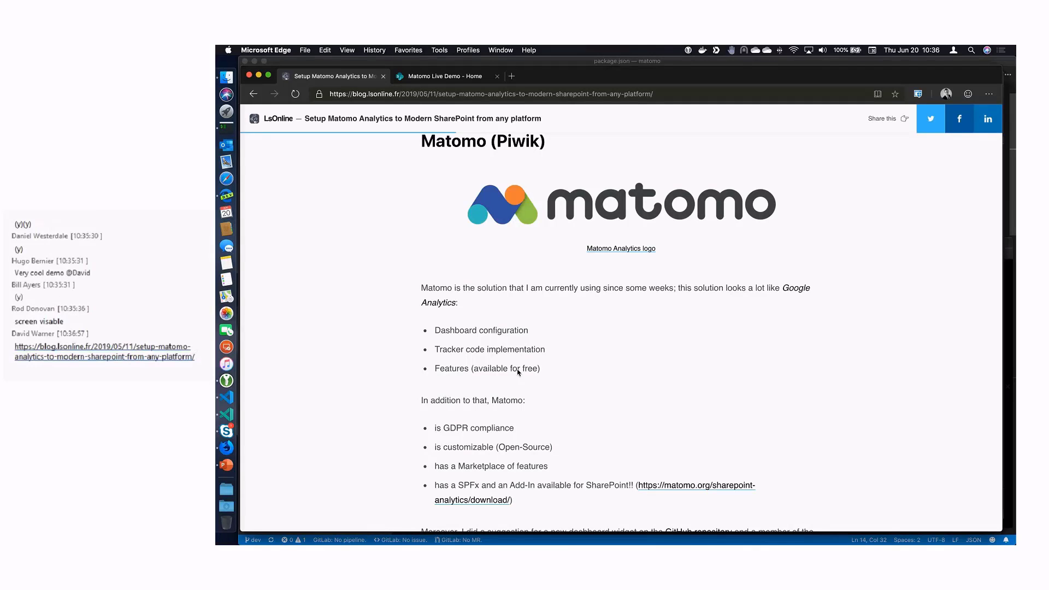
Step: Scroll the setup post down to the Docker compose file defining mysql, phpmyadmin and matomo
scroll(519, 372, down, 3)
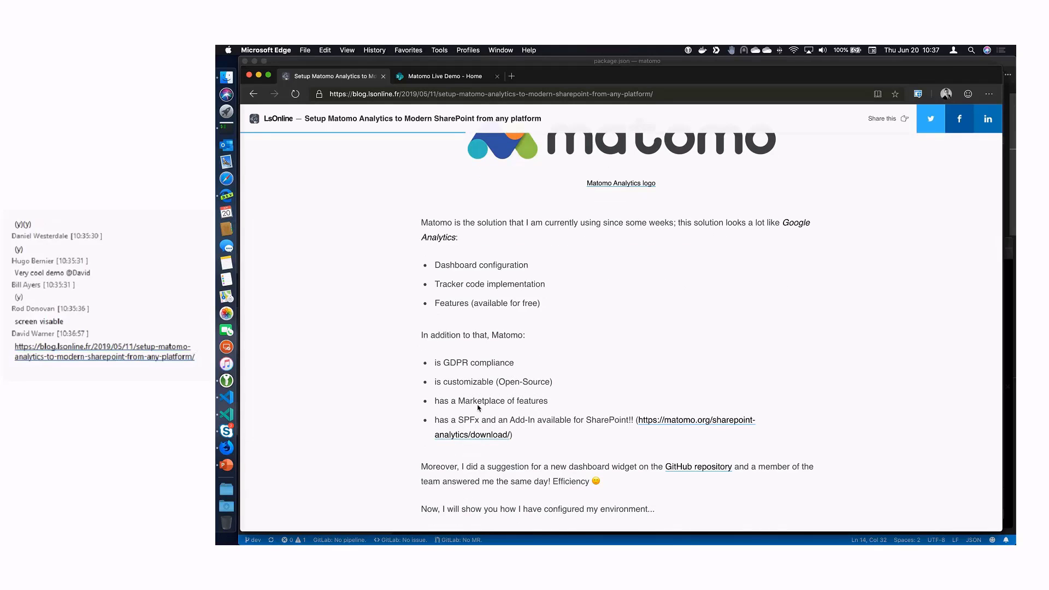
scroll(479, 407, down, 1)
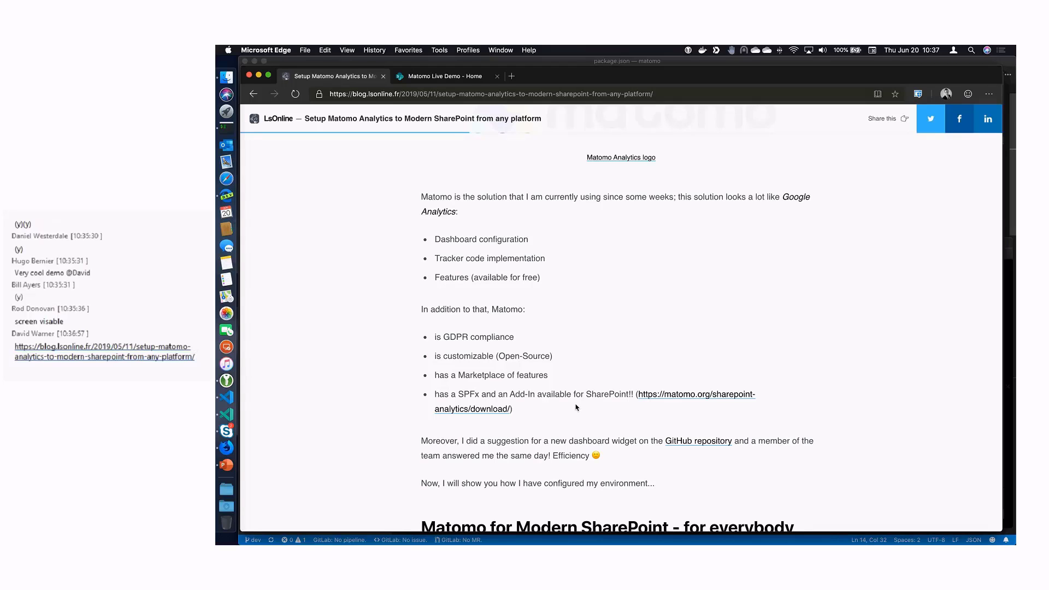
scroll(576, 407, down, 4)
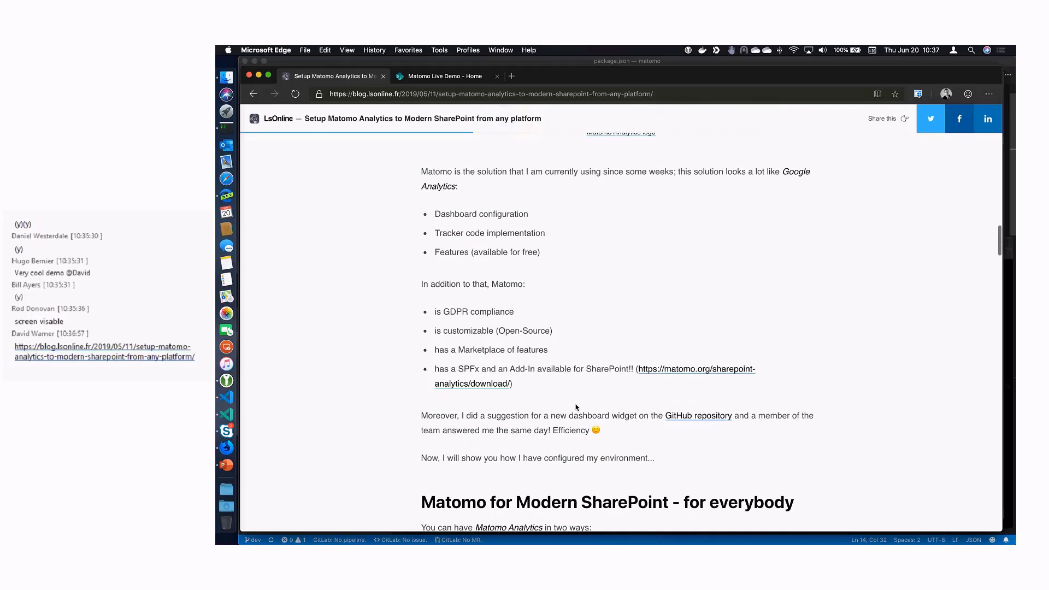
scroll(577, 408, down, 5)
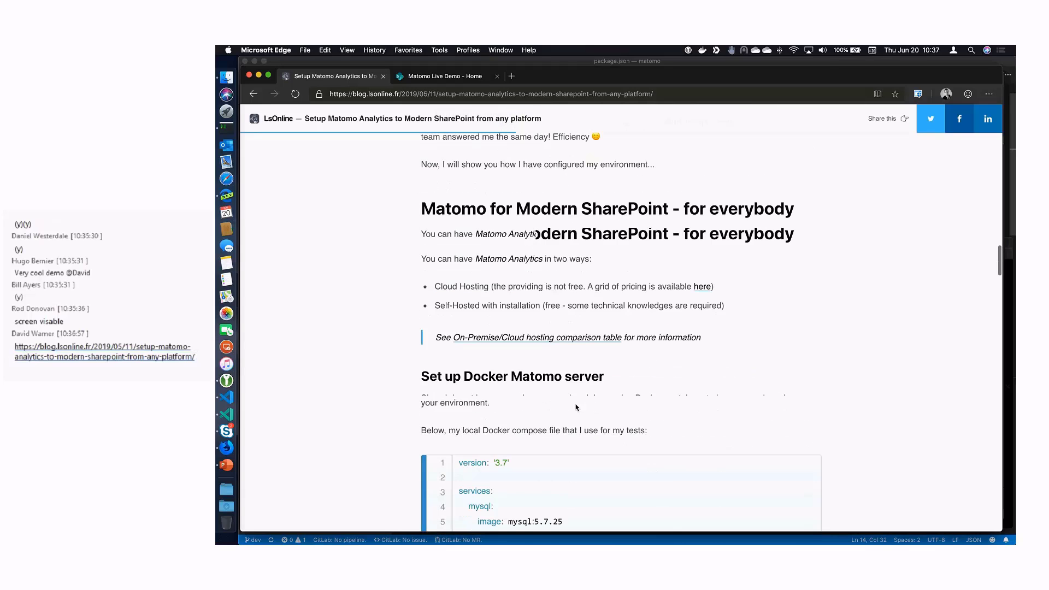
scroll(576, 407, down, 1)
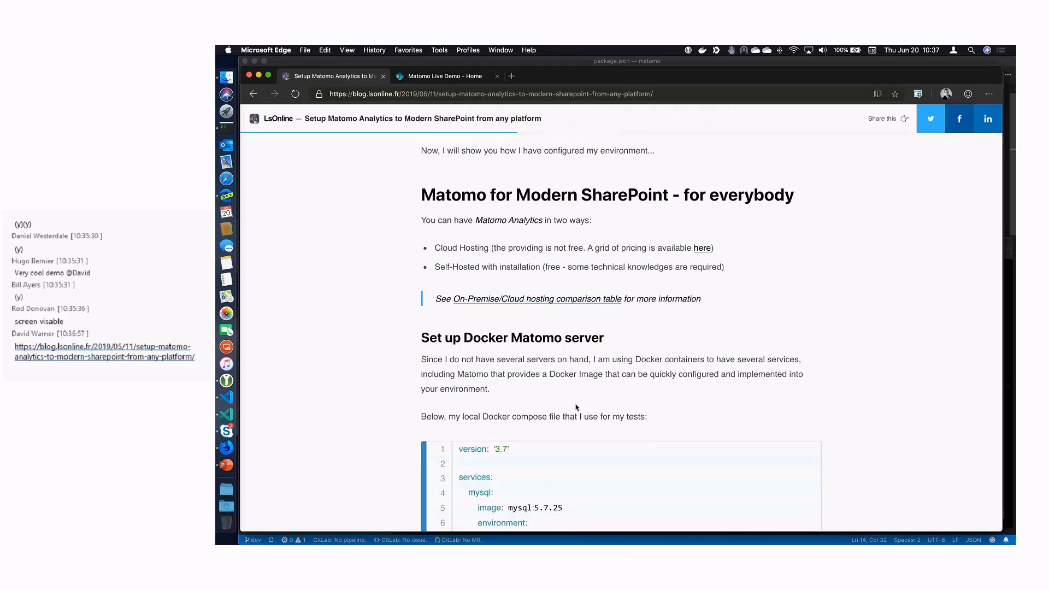
scroll(576, 407, down, 2)
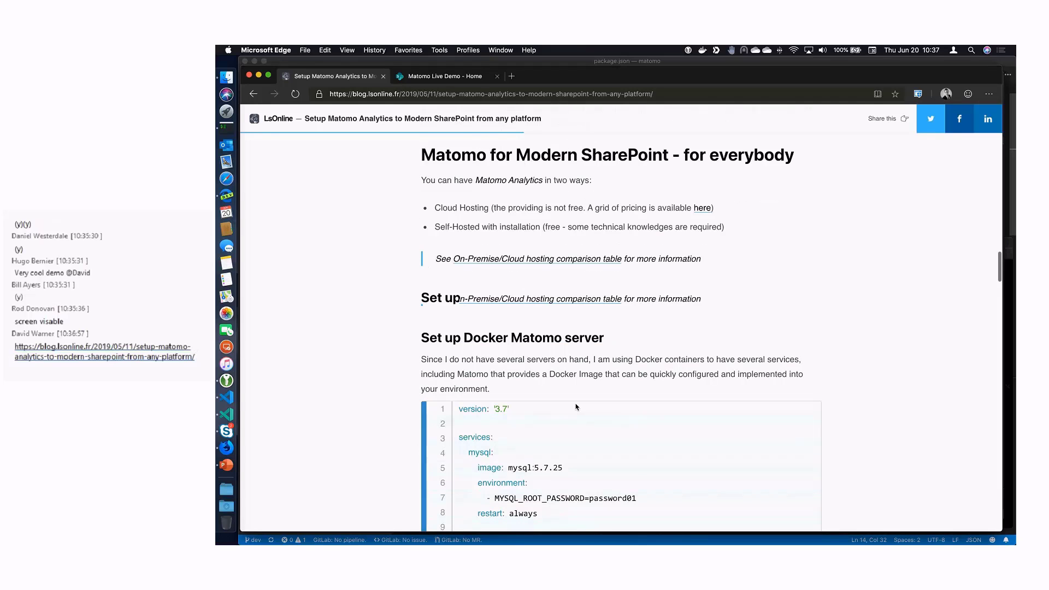
scroll(576, 407, down, 3)
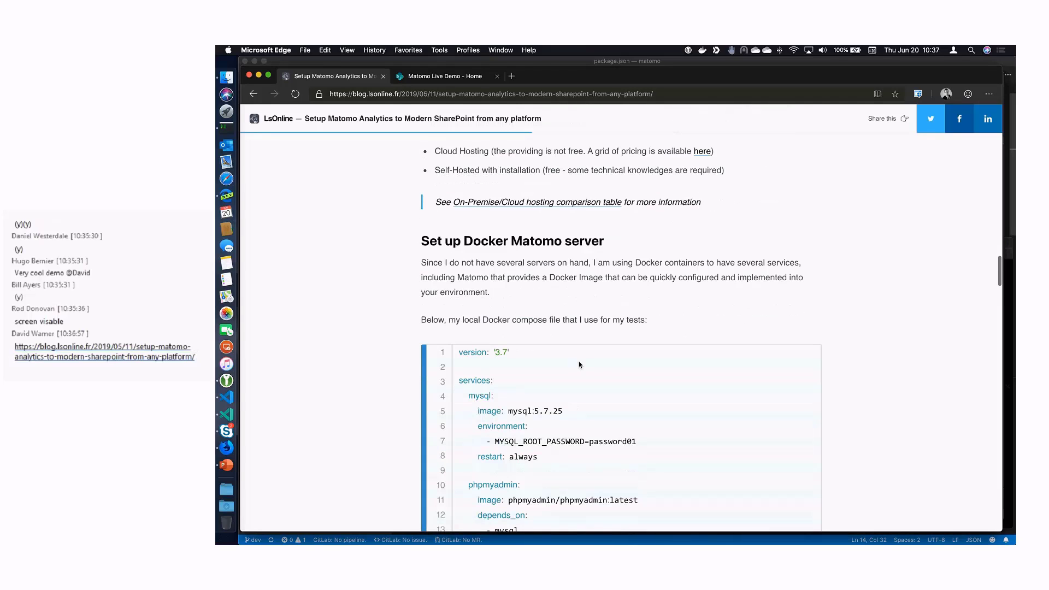
scroll(580, 365, down, 8)
Step: Select the blog's entire Docker compose file for copying
drag(483, 153, 546, 153)
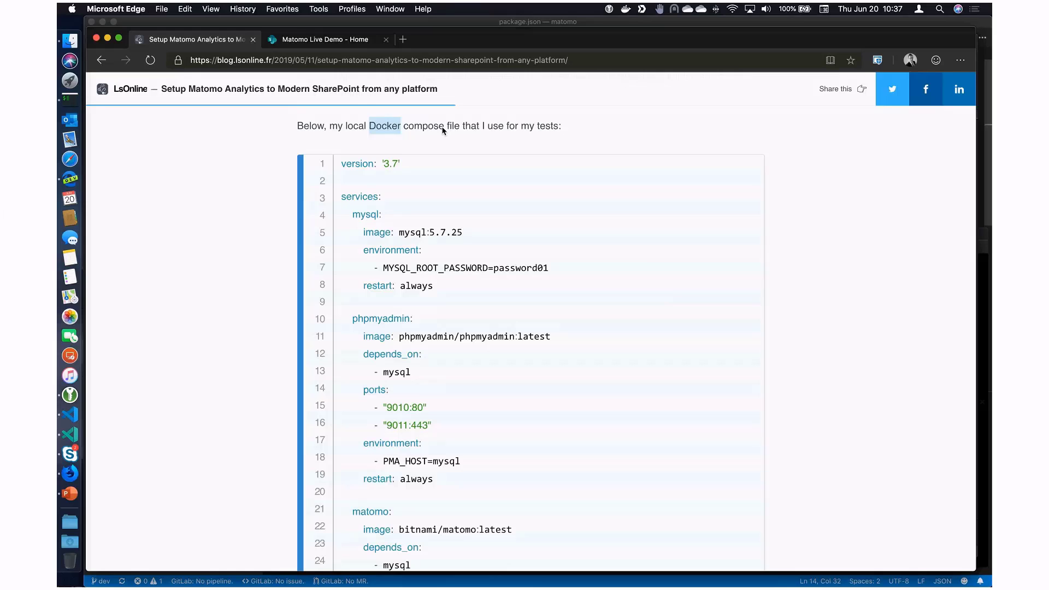
click(342, 166)
shift+click(388, 558)
shift+click(387, 560)
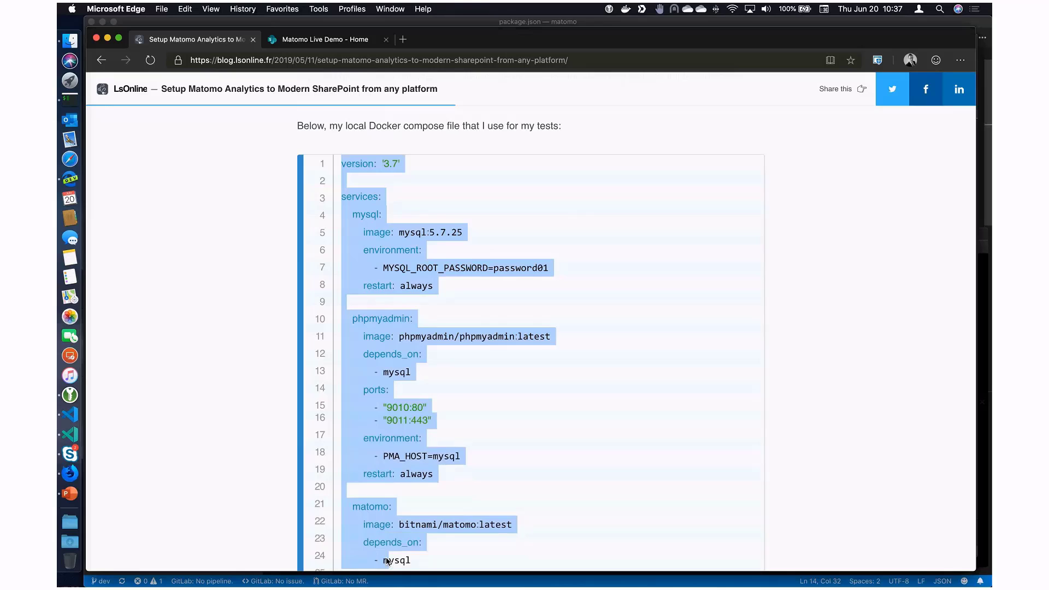
scroll(387, 560, down, 10)
shift+click(381, 309)
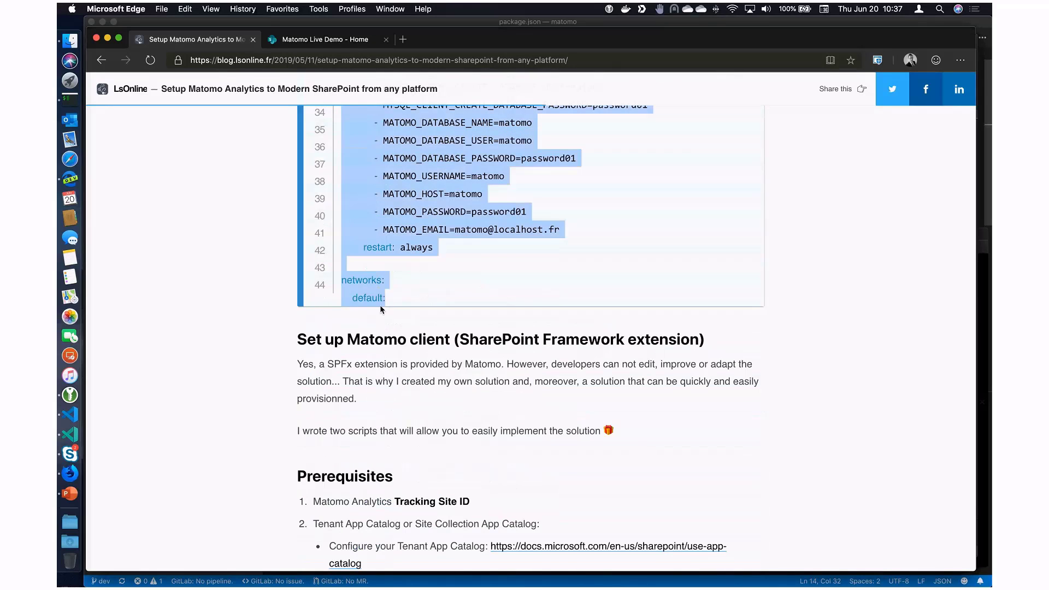
Step: Create matomo-demo-compose.yml and paste the compose configuration into it with nano, saving it
click(70, 99)
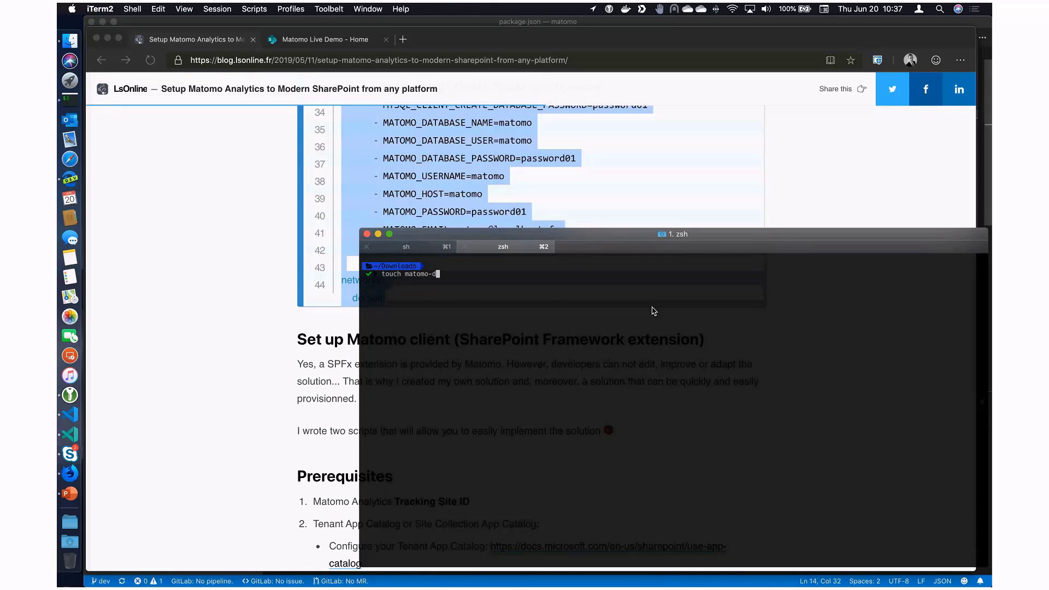
text(emo-compose.yml)
key(Return)
text(nano )
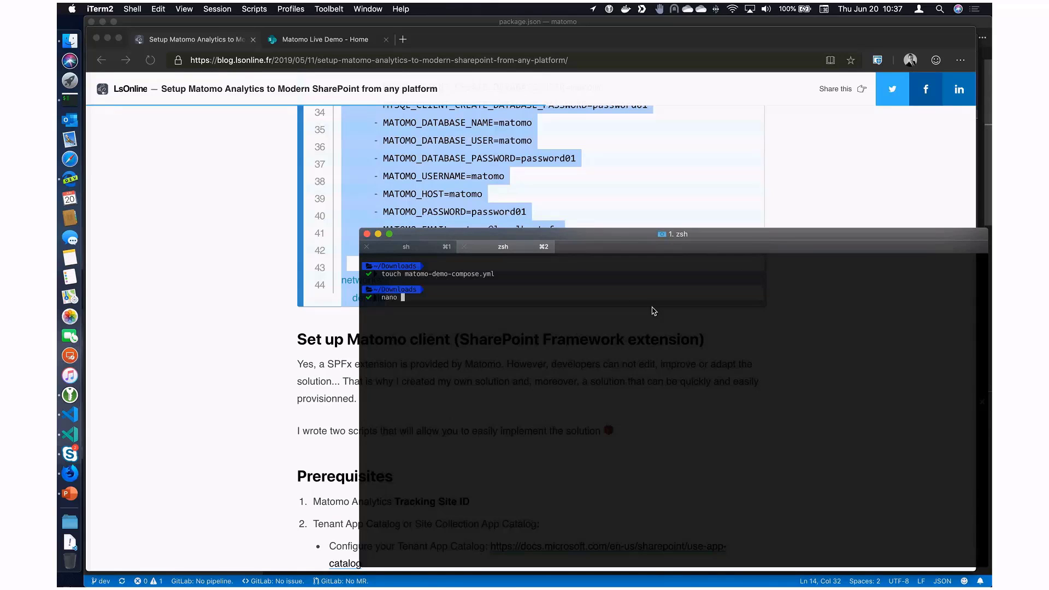
text(matomo-demo-compose.yml)
key(Return)
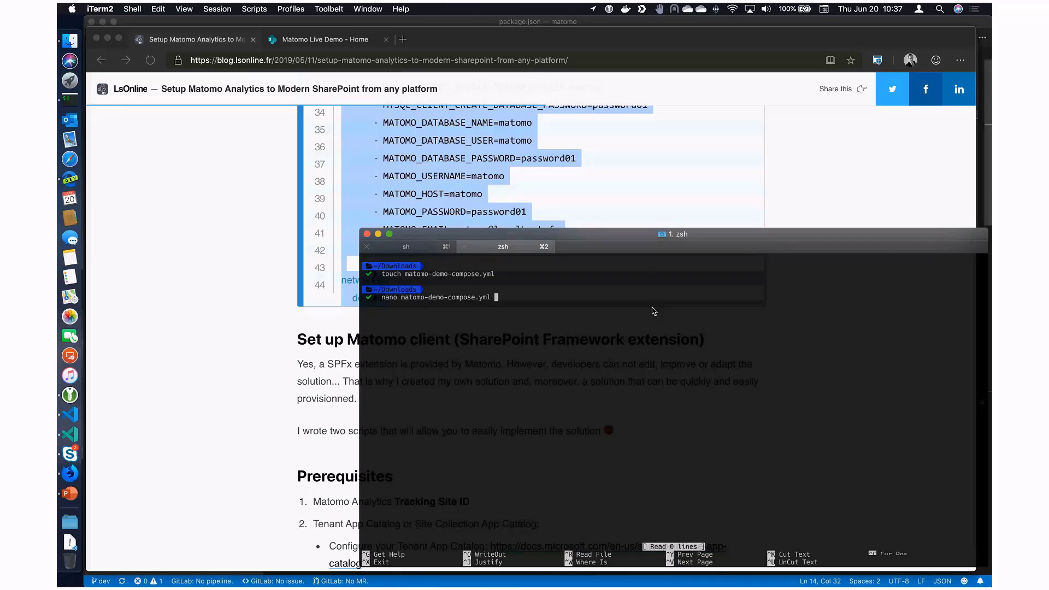
key(super+v)
key(ctrl+x)
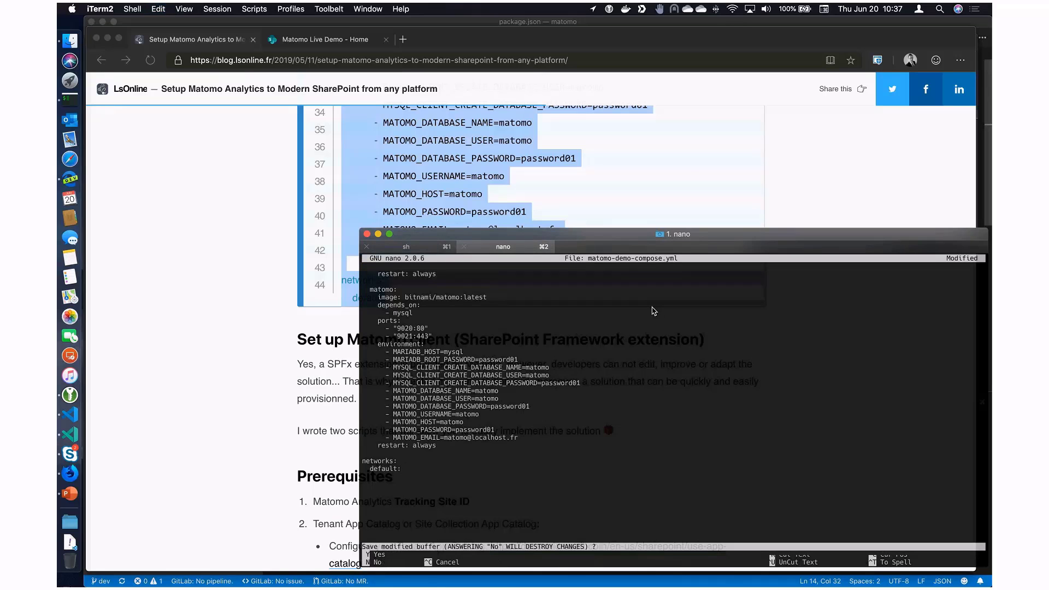
key(y)
key(Return)
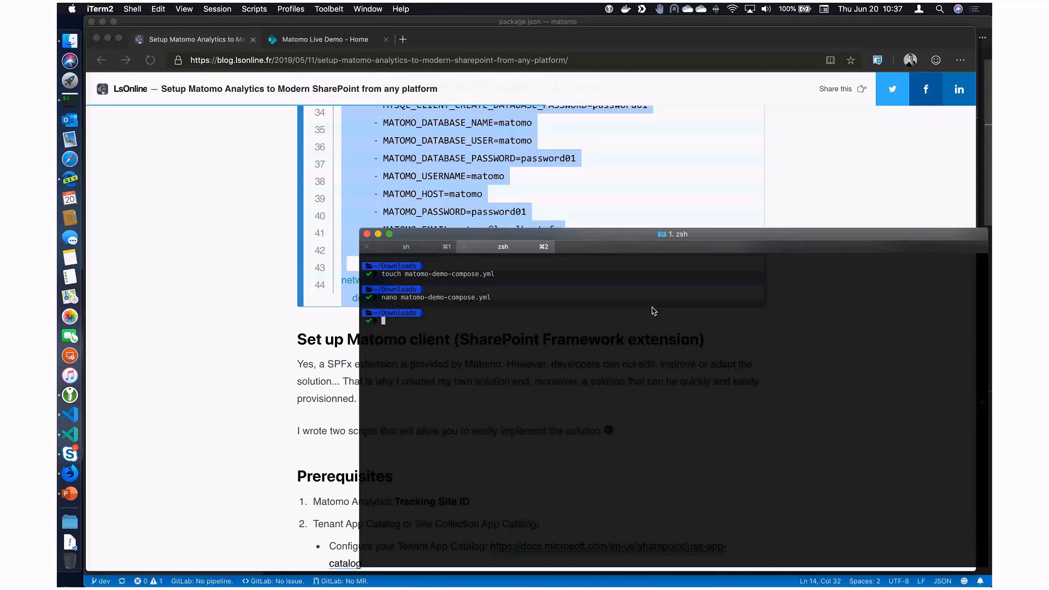
Step: Start the Matomo stack with docker-compose -f matomo-demo-compose.yml up
text(docker-)
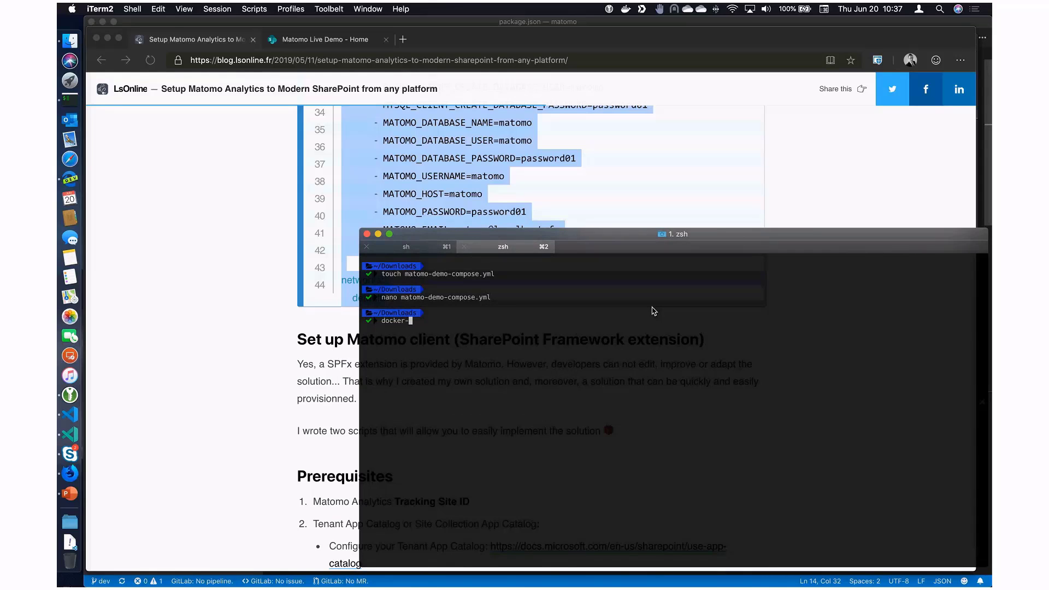
text(compose -f ma)
key(Tab)
text(up)
key(Return)
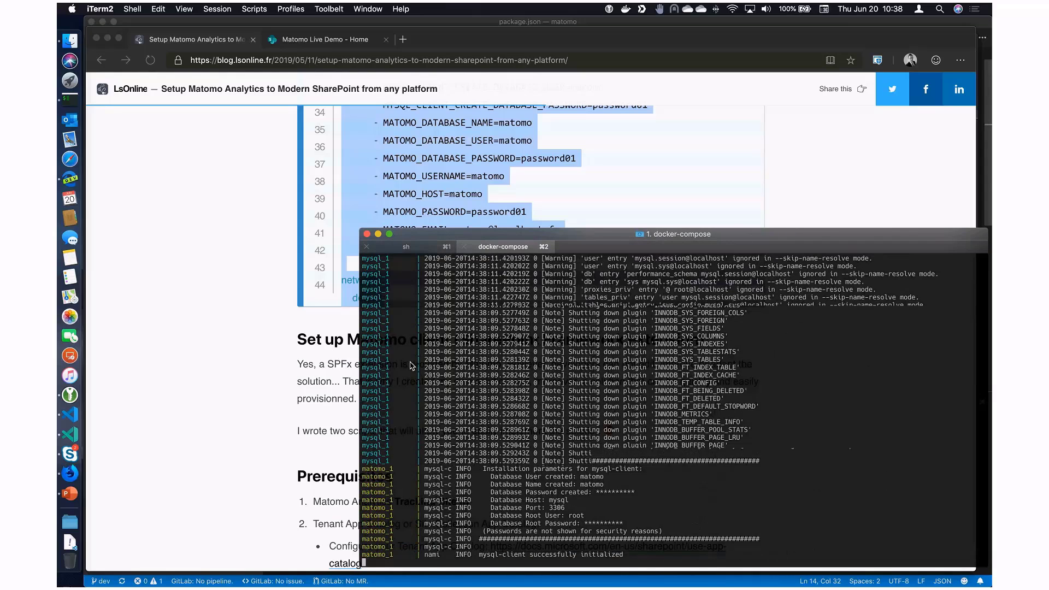
Step: Bring the Matomo setup article in Edge back in front of the terminal
click(299, 356)
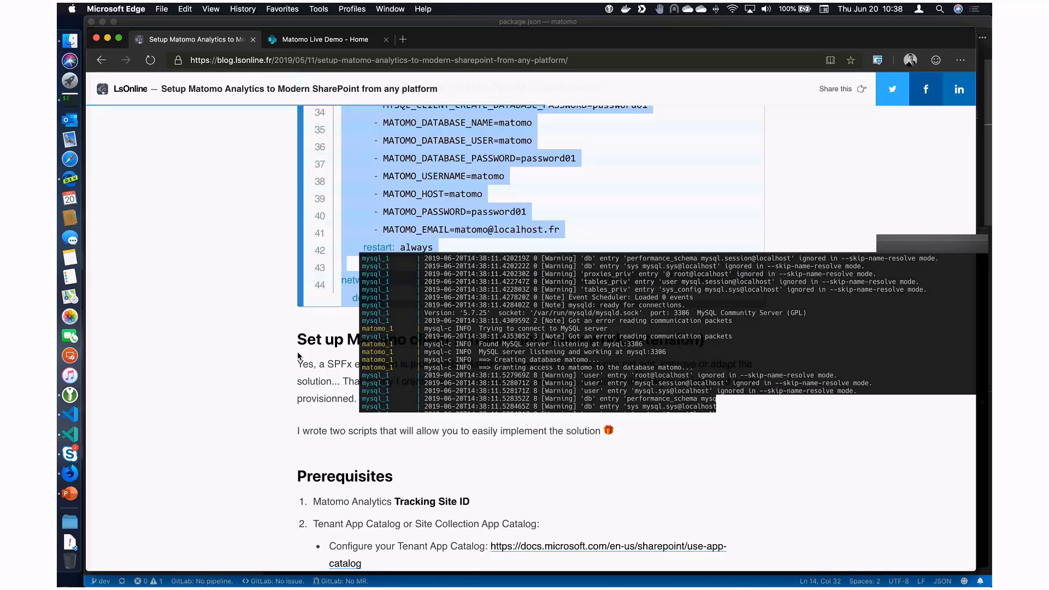
Step: Open the Matomo Analytics GitLab releases page and download matomo-setup-bash.zip from v1.0.1
scroll(299, 356, down, 6)
drag(394, 153, 485, 157)
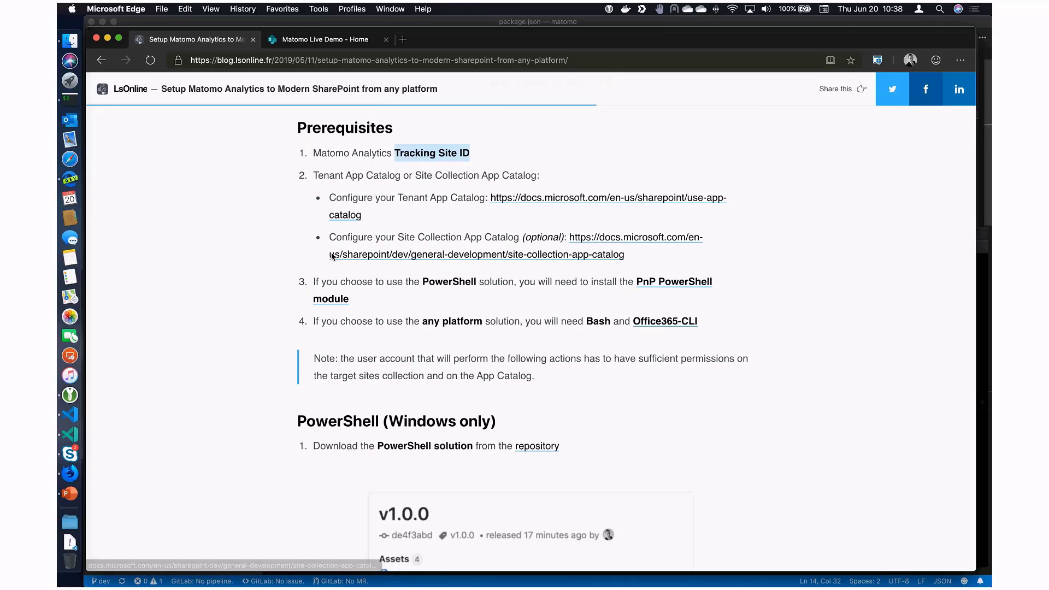
scroll(332, 256, down, 2)
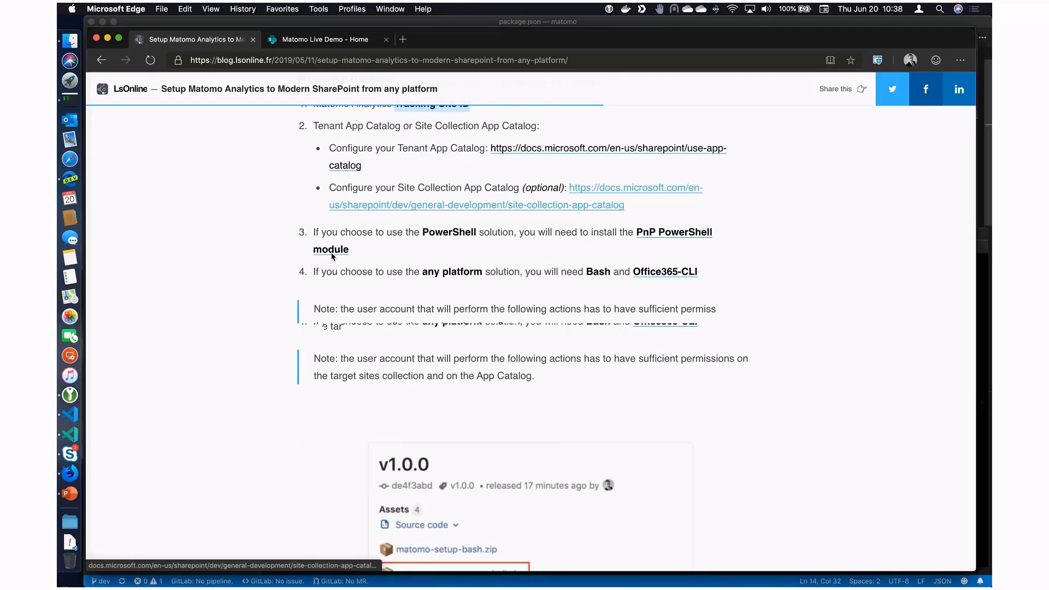
scroll(332, 256, down, 10)
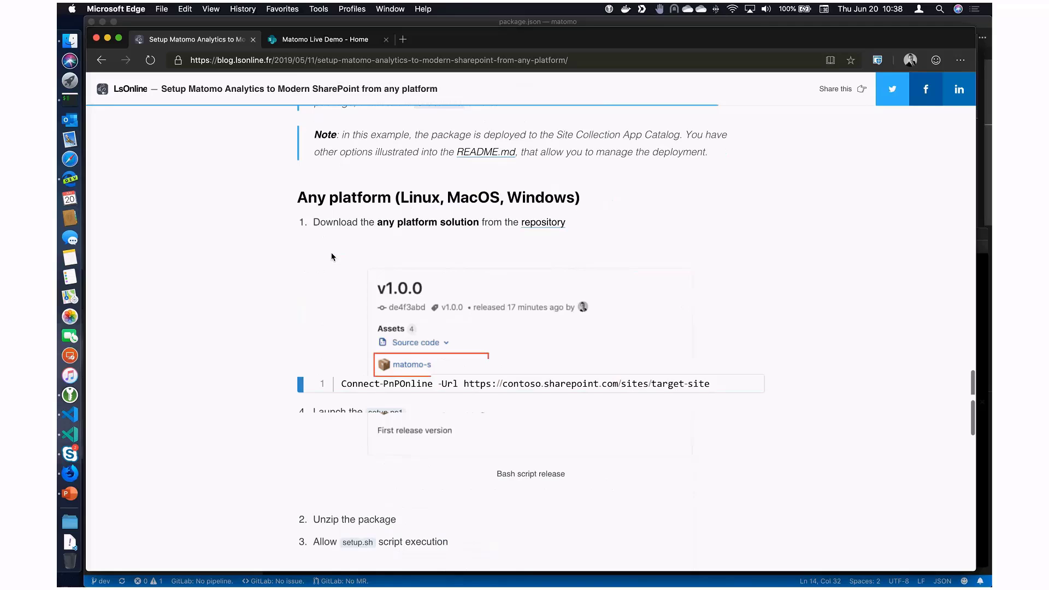
click(545, 223)
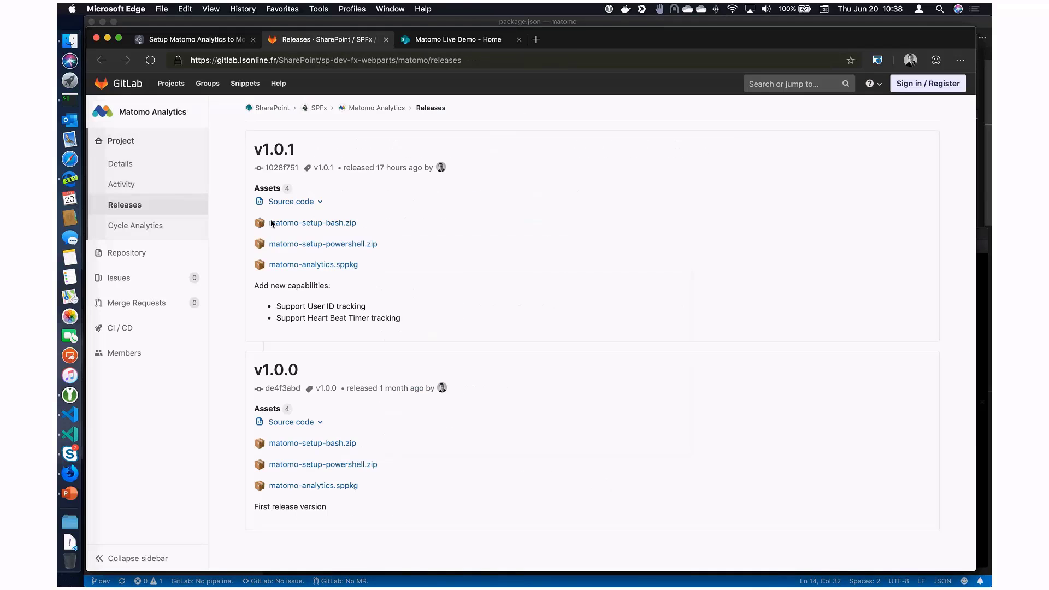
click(294, 225)
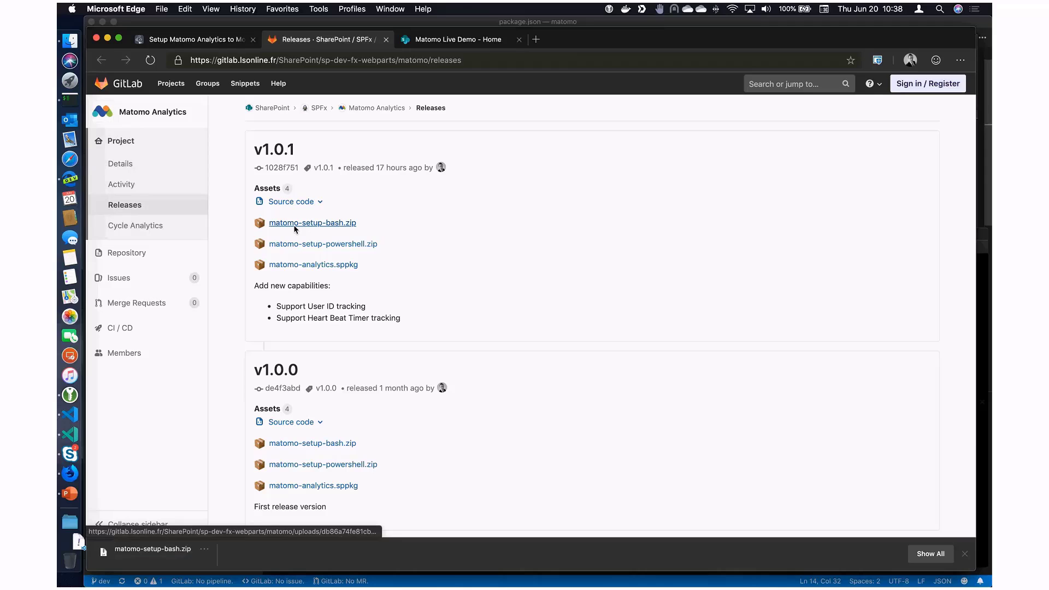
key(super+Tab)
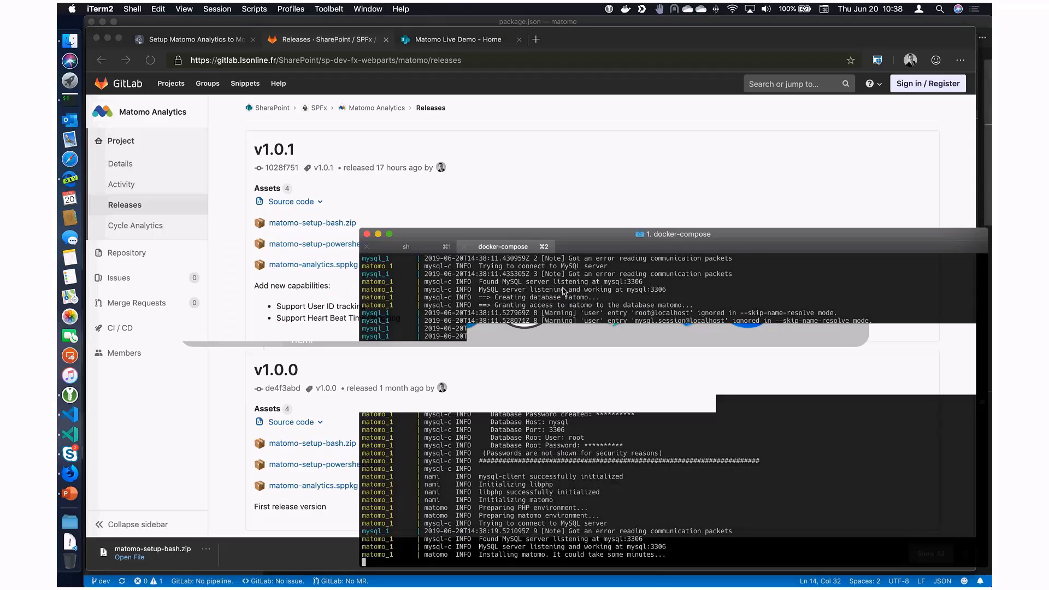
Step: In a new terminal tab, unzip matomo-setup-bash.zip inside the Downloads folder
key(super+t)
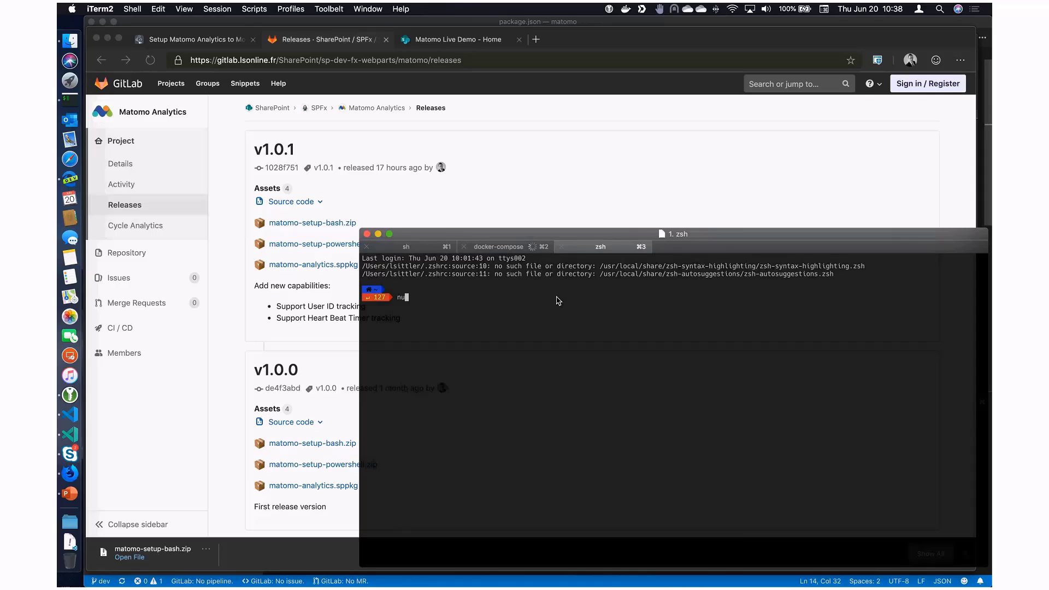
text(cd /Users/lsittler/Downloads/)
key(Return)
text(unzip )
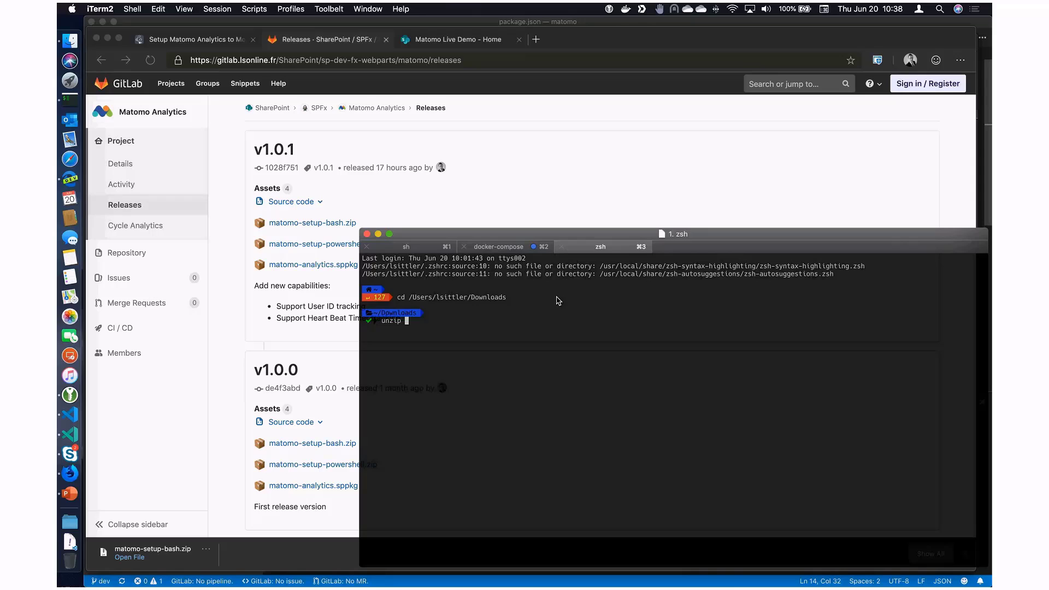
text(matomo-)
key(Tab)
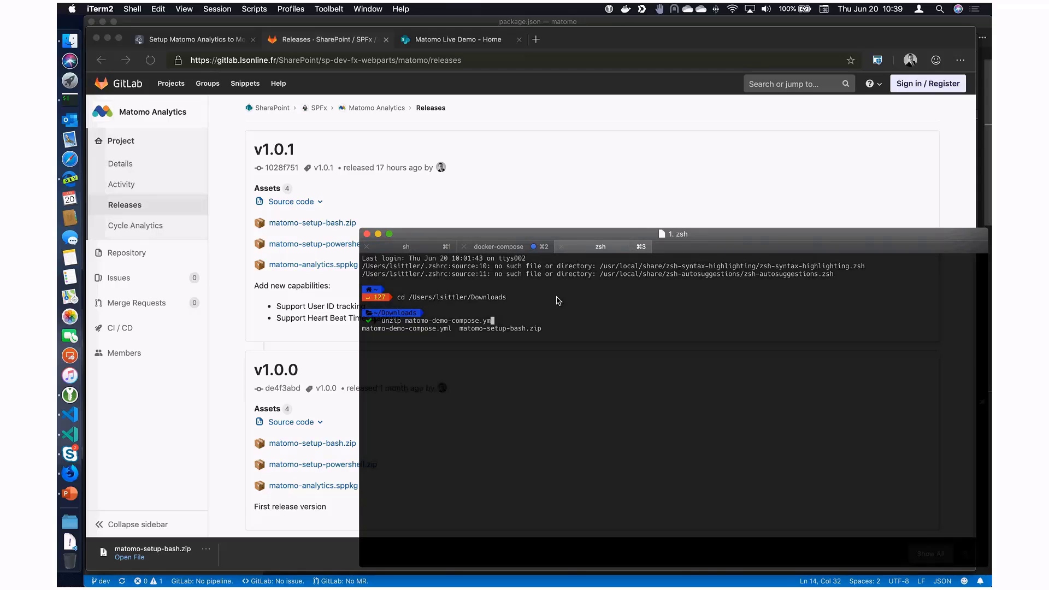
key(BackSpace)
key(BackSpace)
key(BackSpace)
key(BackSpace)
key(BackSpace)
key(BackSpace)
key(BackSpace)
key(BackSpace)
key(BackSpace)
key(BackSpace)
key(BackSpace)
key(BackSpace)
key(BackSpace)
key(BackSpace)
key(BackSpace)
text(s)
key(Tab)
text(ma)
key(BackSpace)
key(BackSpace)
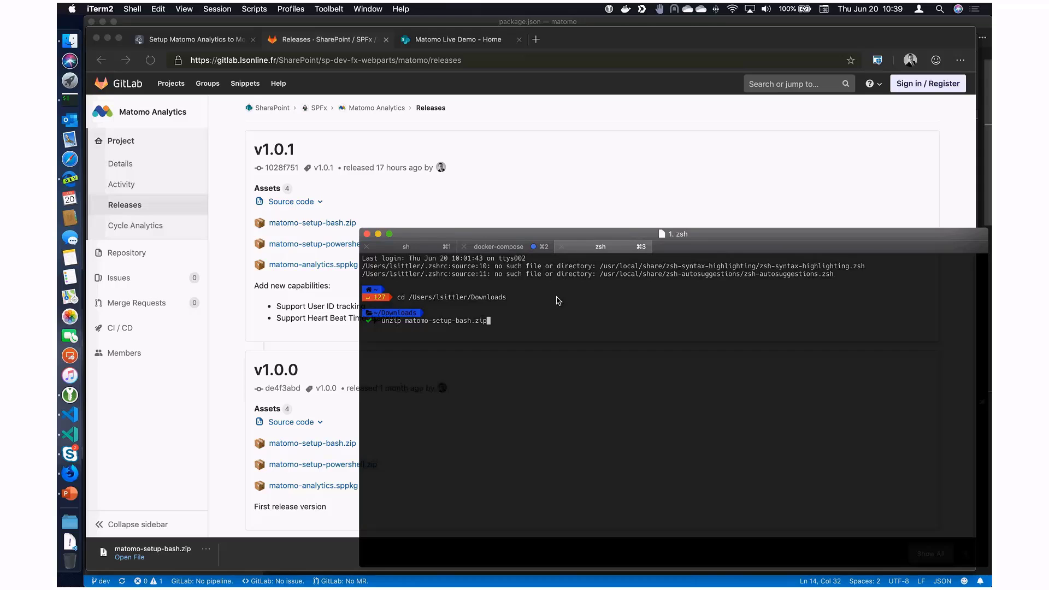
key(Return)
Step: Make setup.sh executable with chmod +x and return to the Matomo logs
text(chmod +)
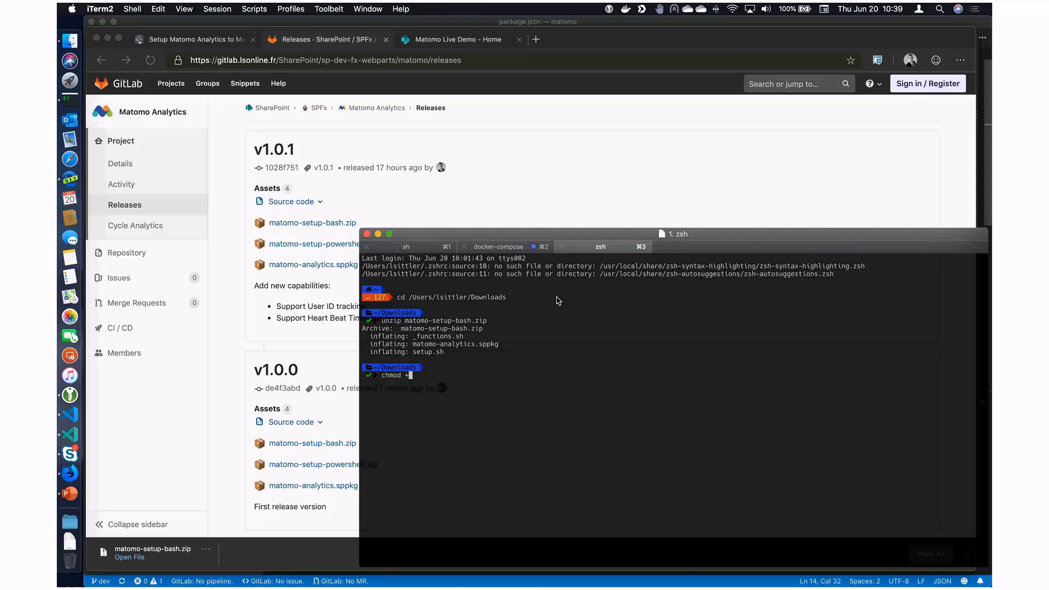
text(x setup.sh)
key(Return)
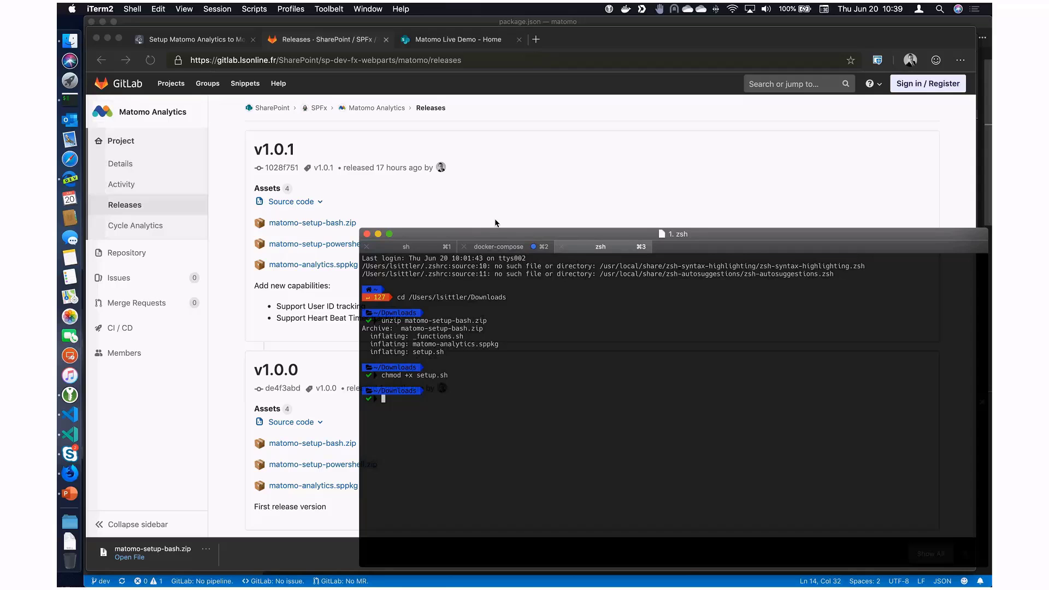
key(super+2)
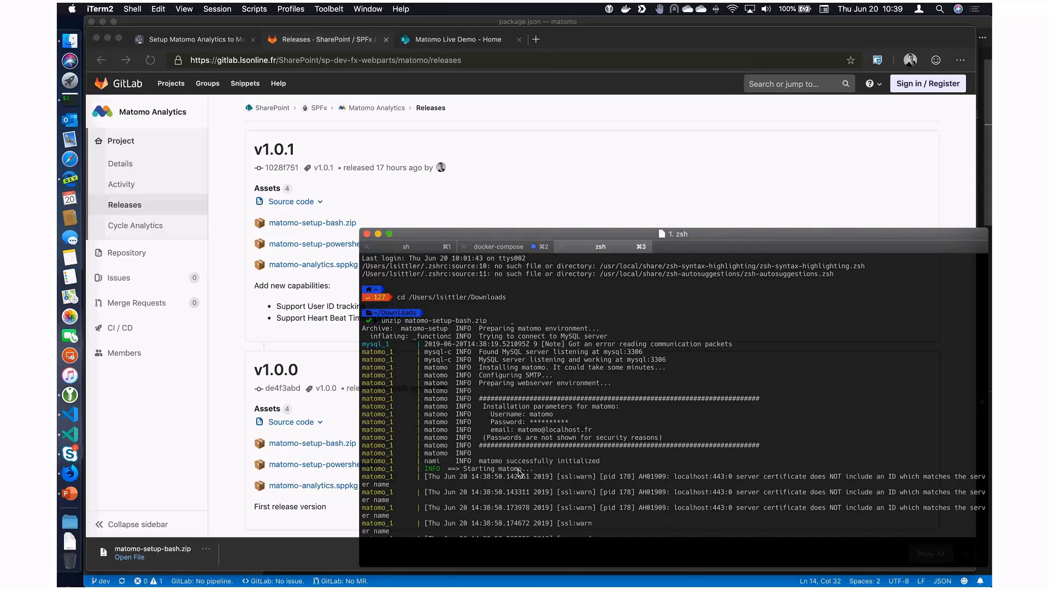
Step: Open the local Matomo at localhost:9020 in a new browser tab
drag(498, 469, 548, 465)
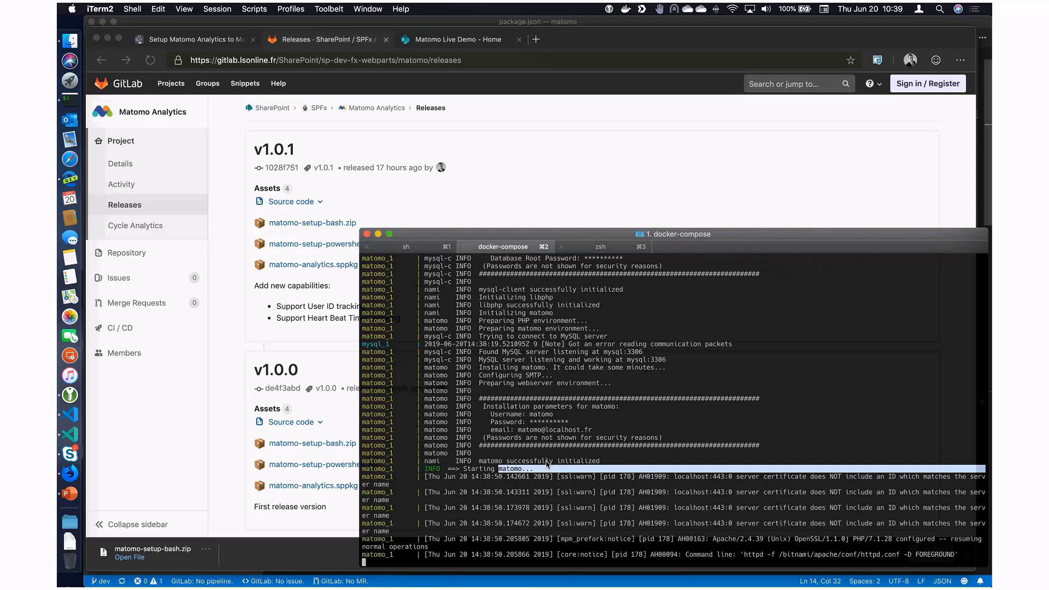
click(536, 40)
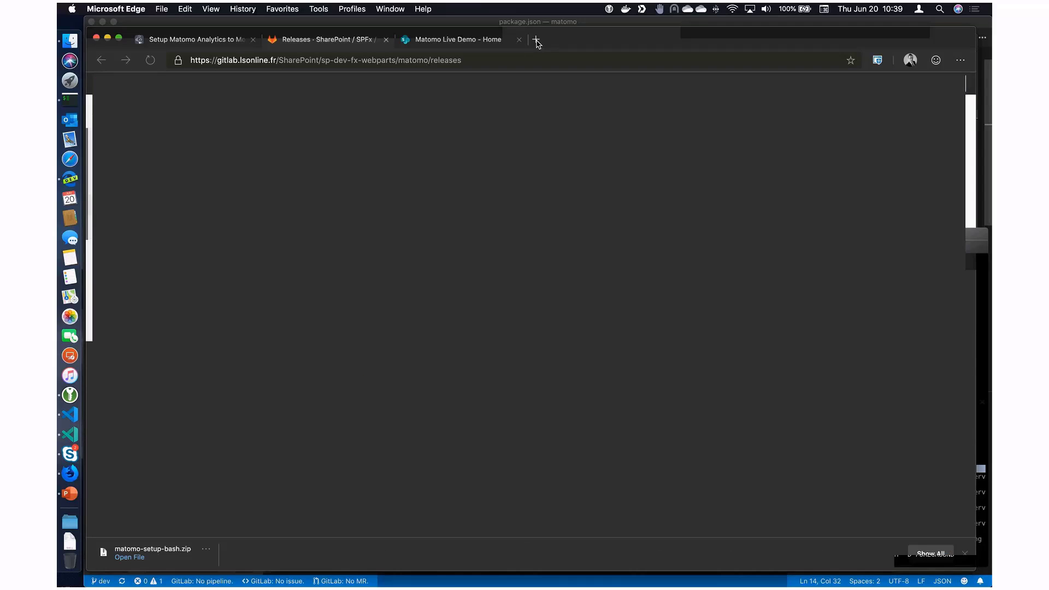
click(536, 40)
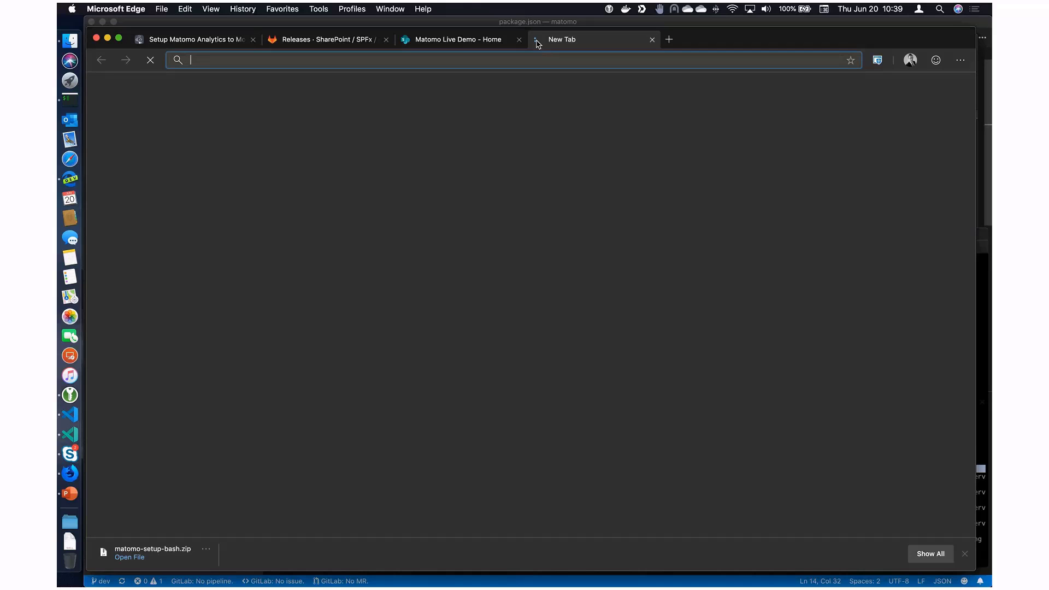
text(localhost:9020)
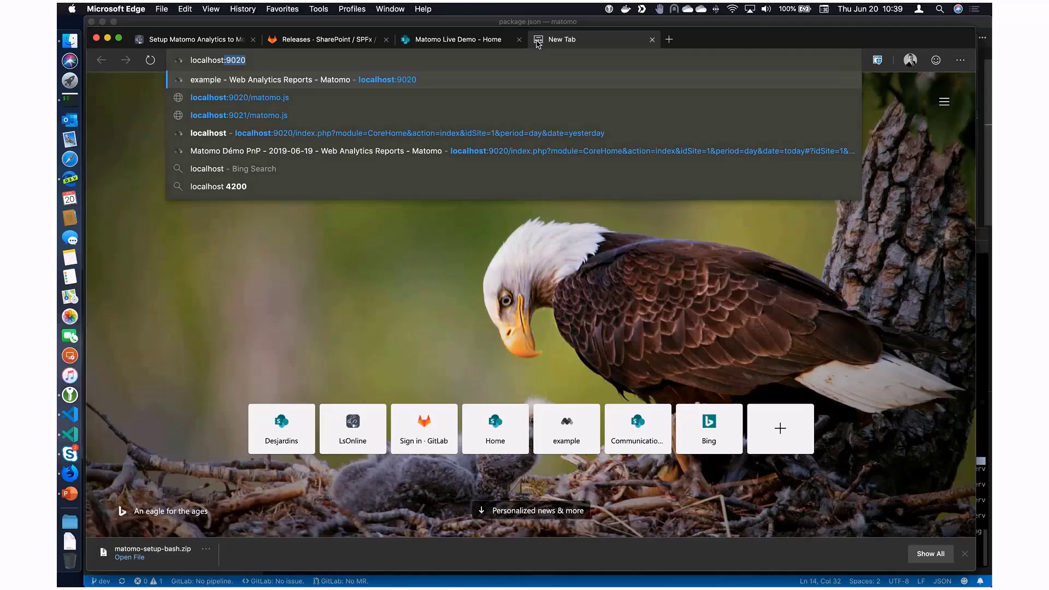
key(Return)
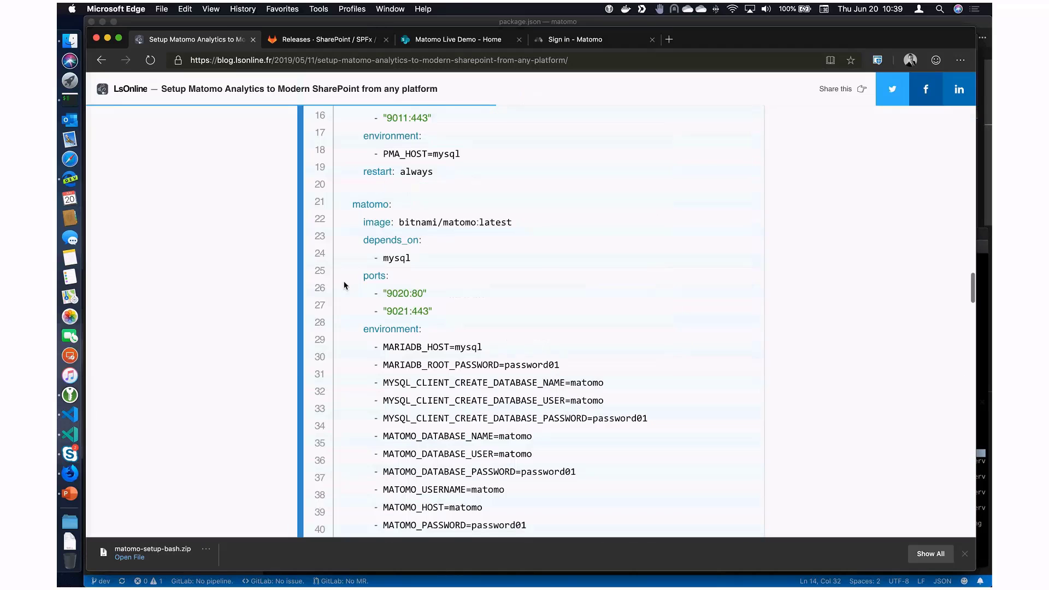
Step: Sign in with the matomo username and the password copied from the compose file
scroll(344, 285, down, 3)
double_click(545, 316)
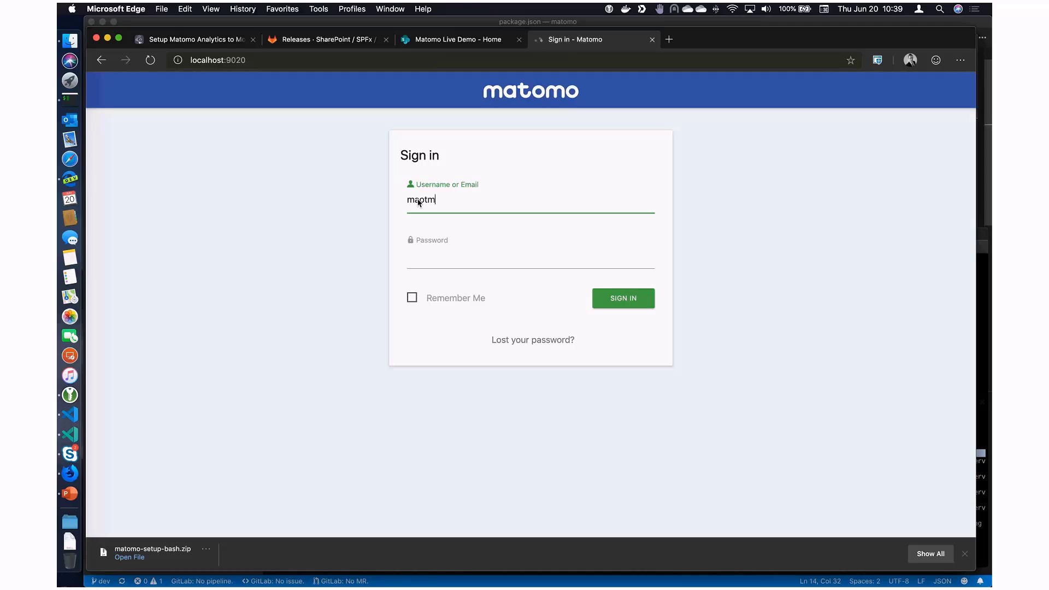
key(BackSpace)
key(BackSpace)
key(BackSpace)
text(tomo)
key(Tab)
key(super+v)
key(Return)
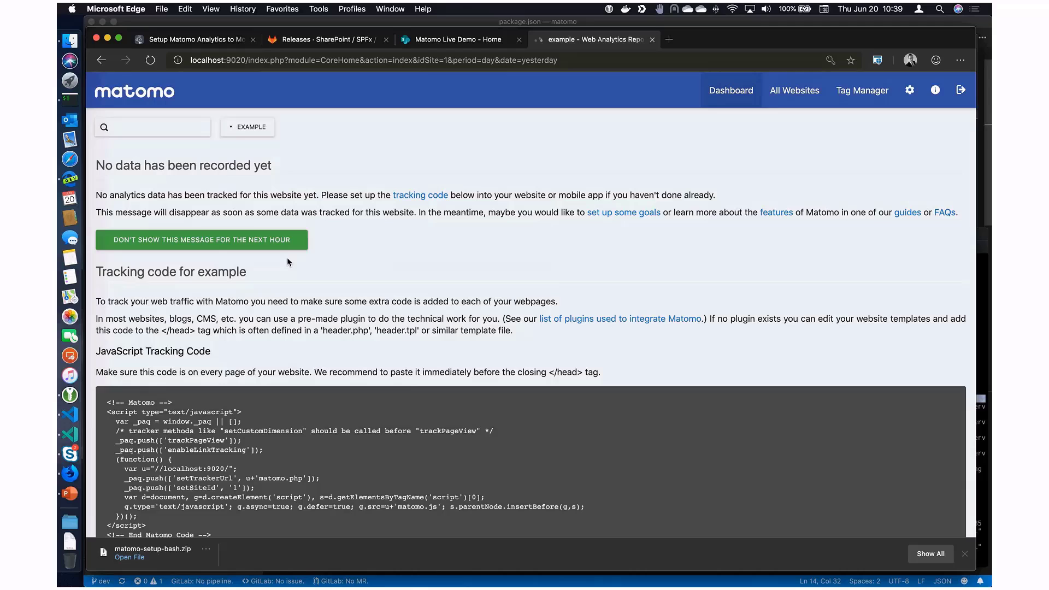
Step: Dismiss the no-data notice and open the settings for all websites
click(249, 239)
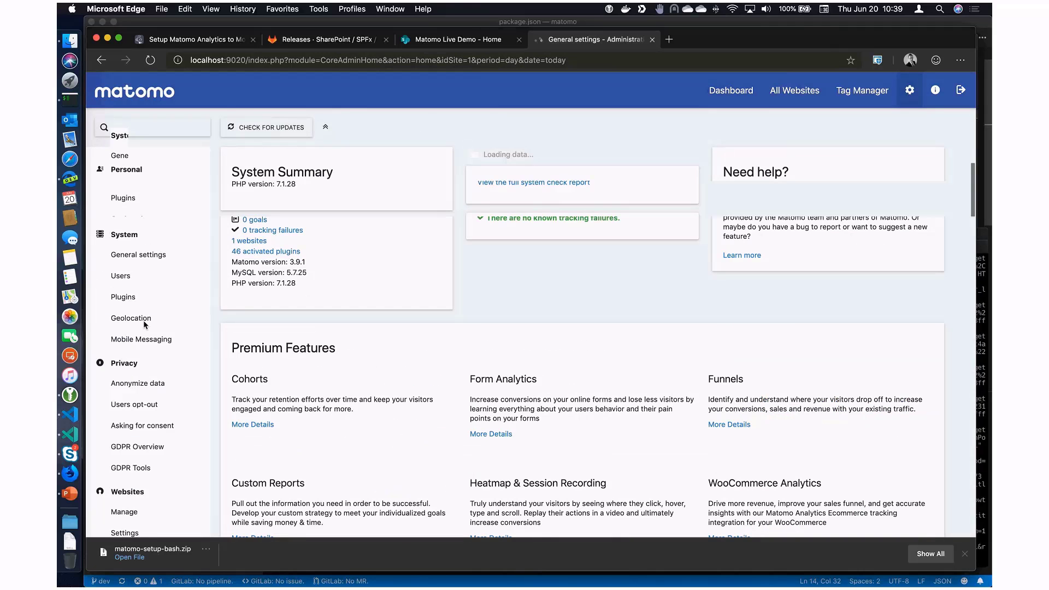
scroll(145, 324, down, 5)
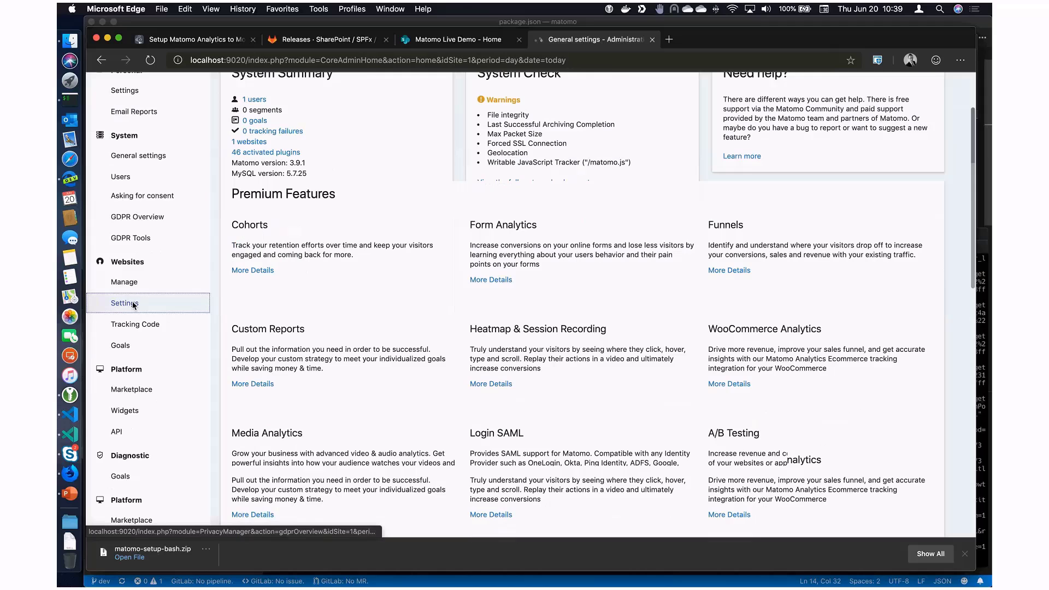
click(133, 304)
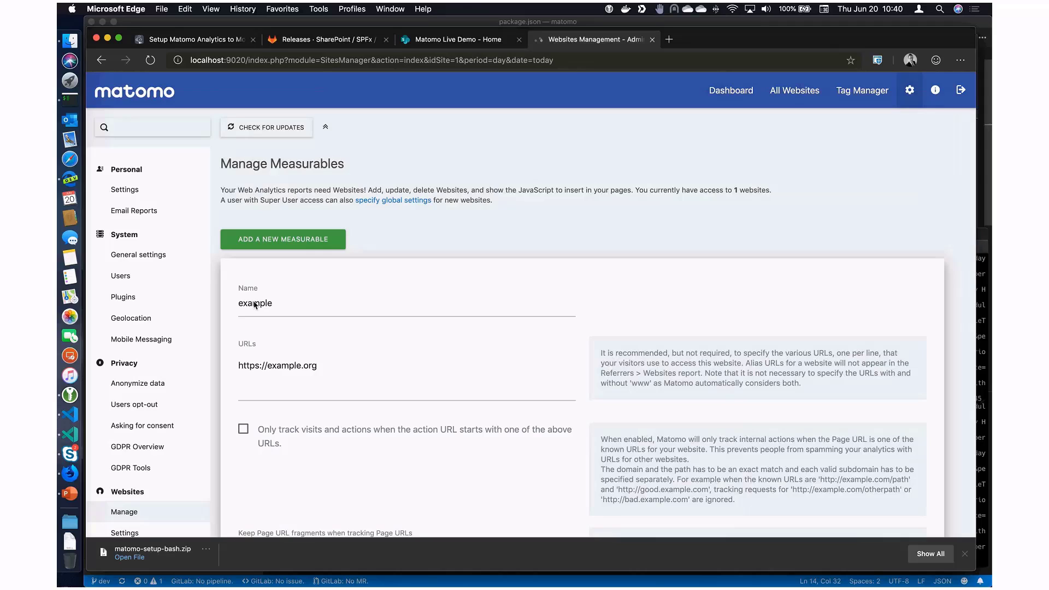
double_click(255, 305)
text(Matomlo)
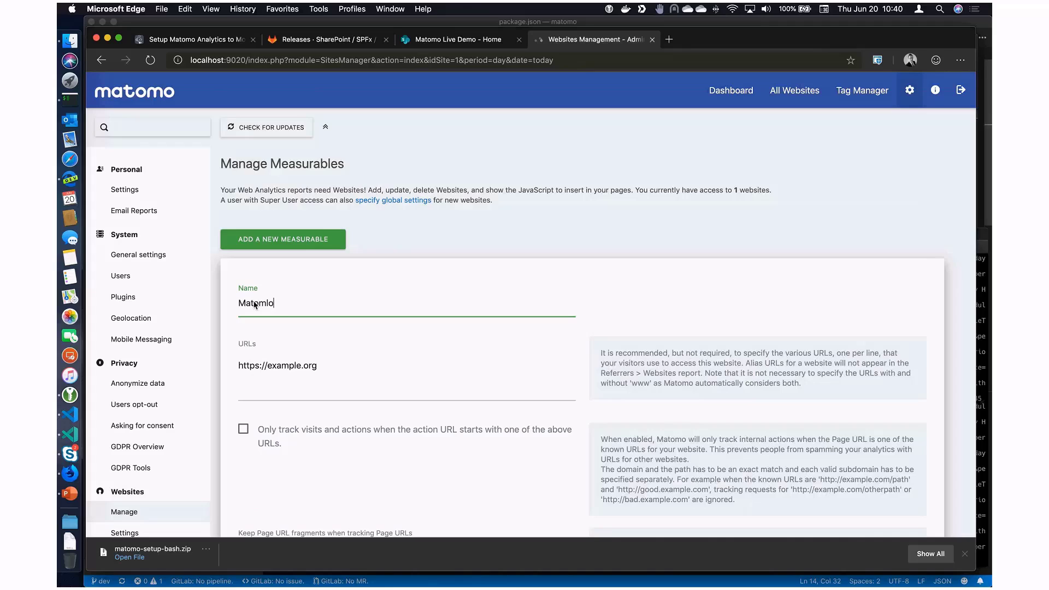
key(BackSpace)
key(BackSpace)
text(o demonstration)
double_click(289, 366)
text(lsonline01.s)
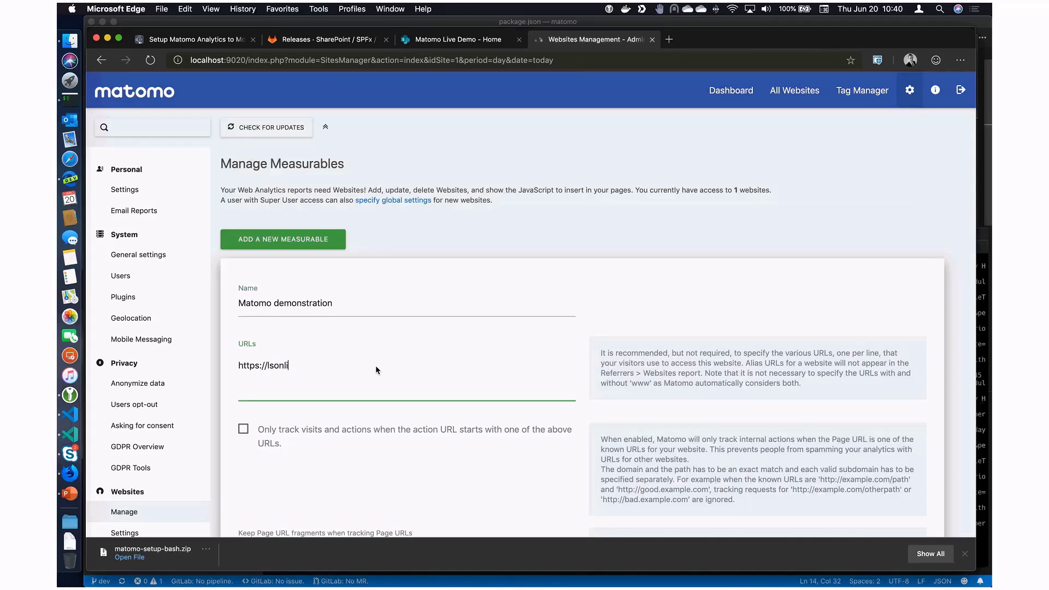
key(BackSpace)
text(sharepoint.com)
scroll(445, 467, down, 3)
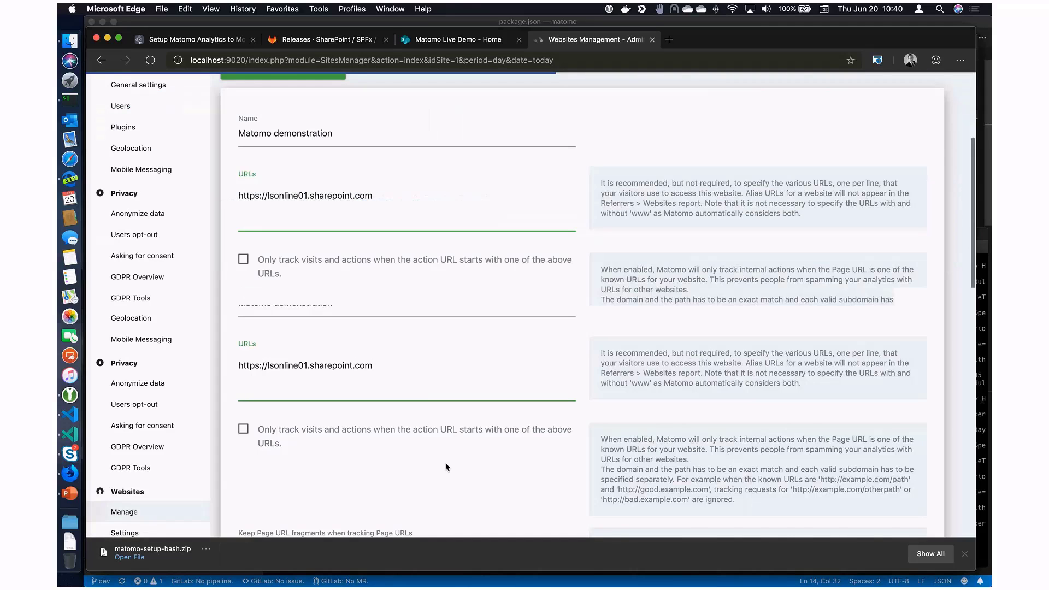
scroll(446, 468, down, 5)
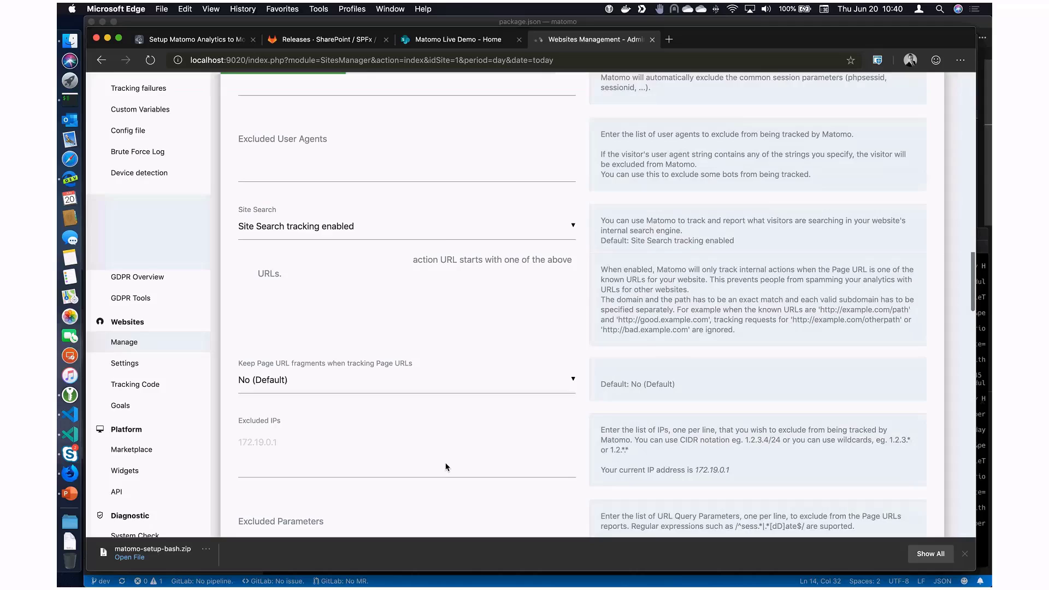
click(250, 417)
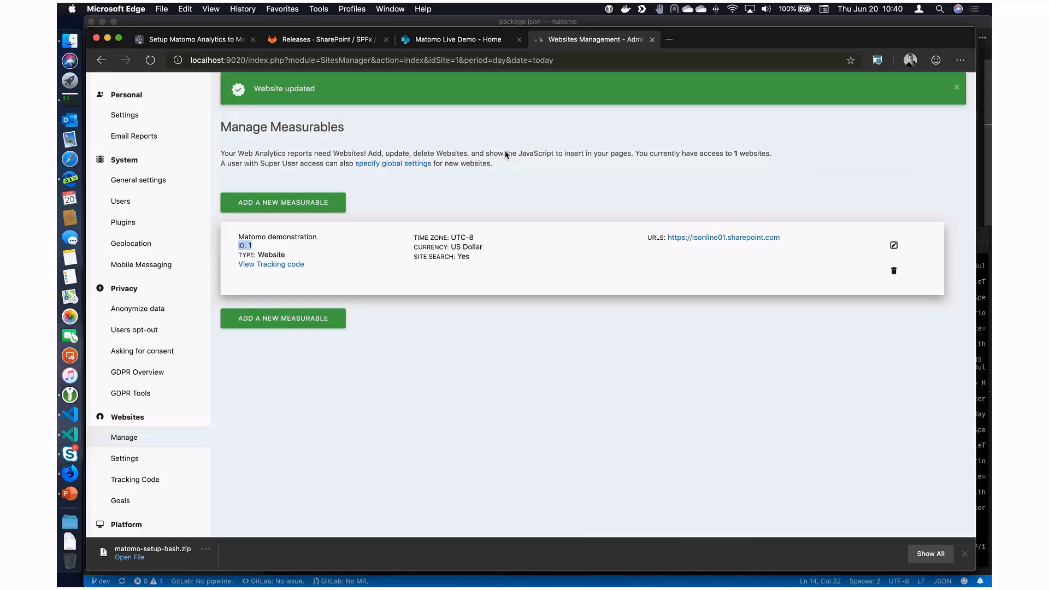
Step: Scroll the blog post down to the spo login and setup.sh launch steps
key(super+Tab)
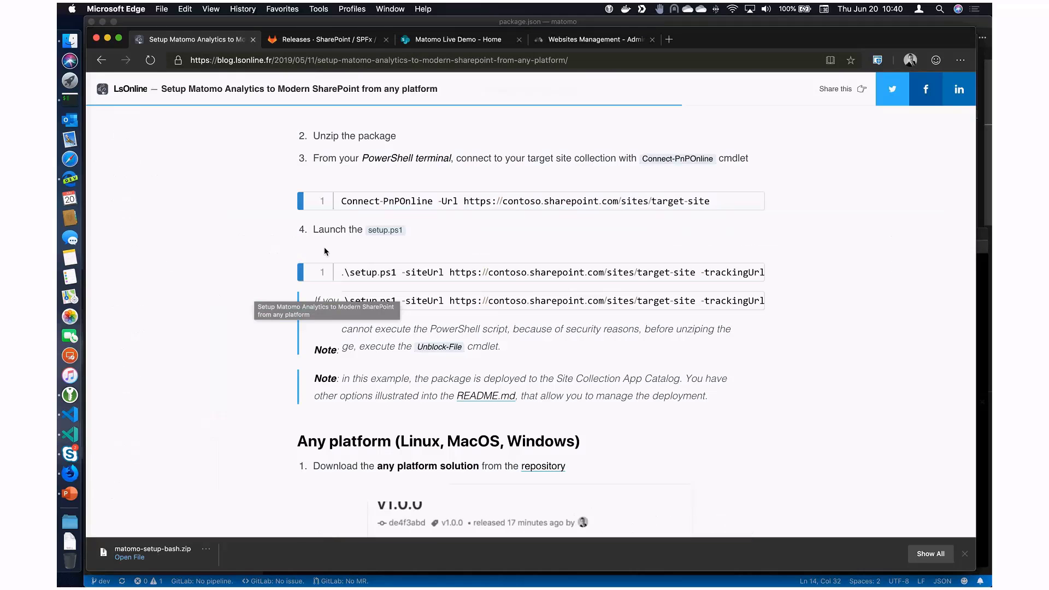
scroll(324, 251, down, 10)
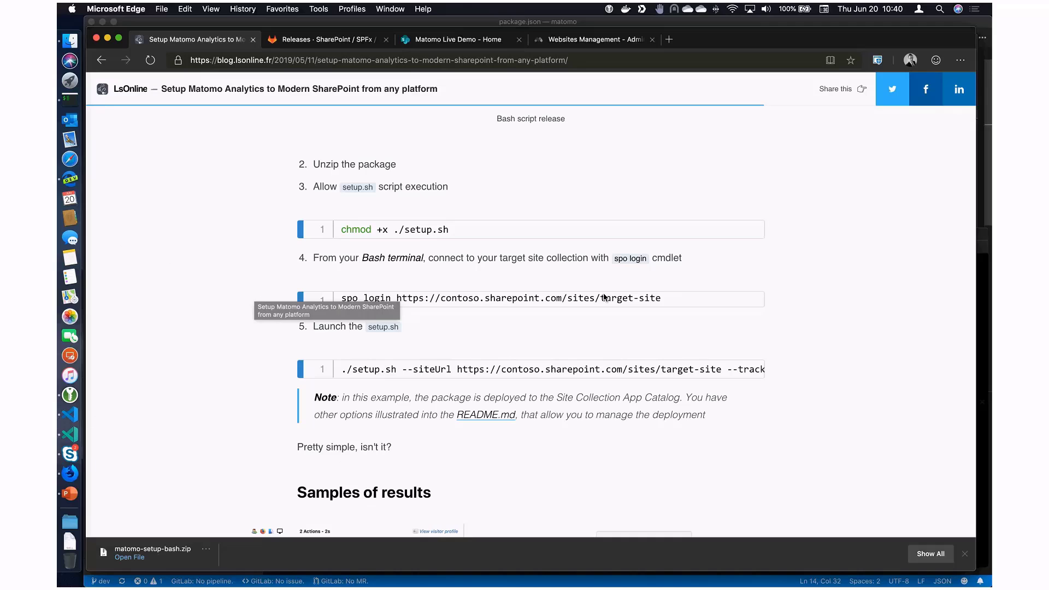
key(super+Tab)
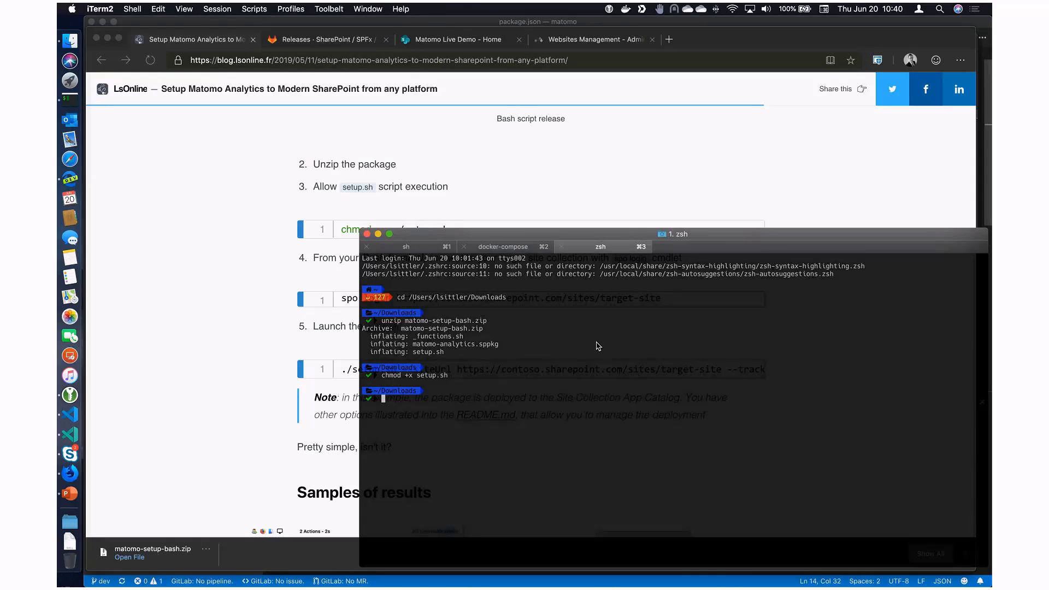
text(o365 spo login)
text(https://lsonline01.sharepi)
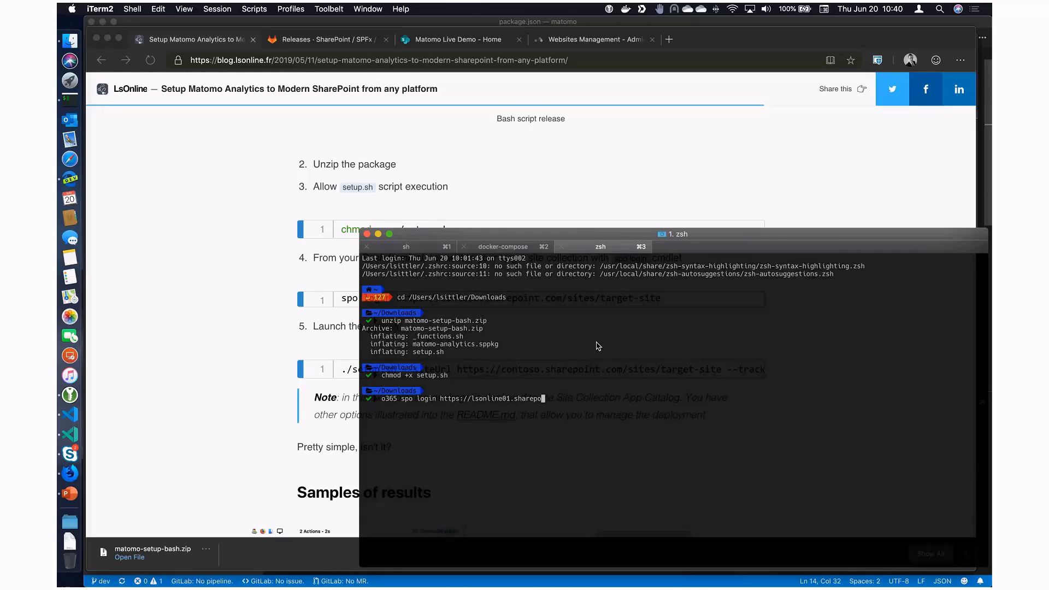
text(int.com/teams/matomo)
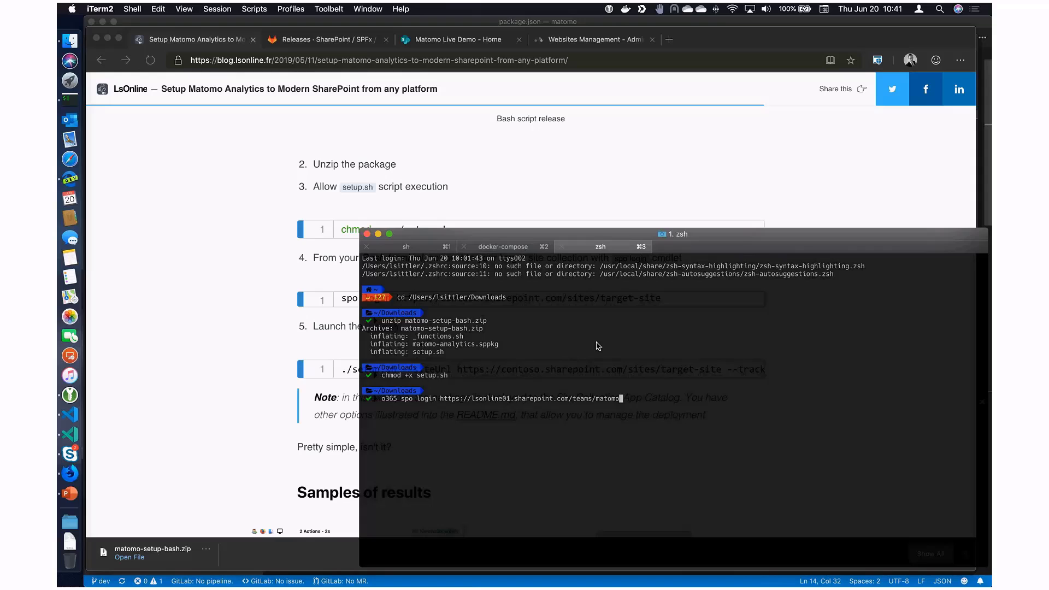
text(-demo)
key(Return)
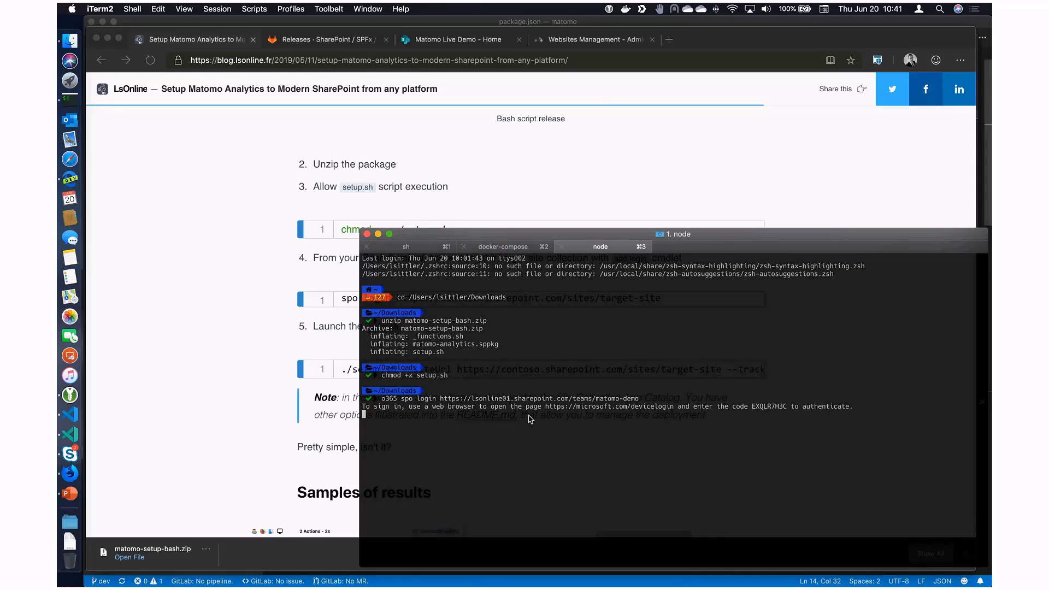
Step: Copy the device-login URL and authentication code and complete the SharePoint sign-in in the browser
drag(546, 407, 676, 410)
key(super+c)
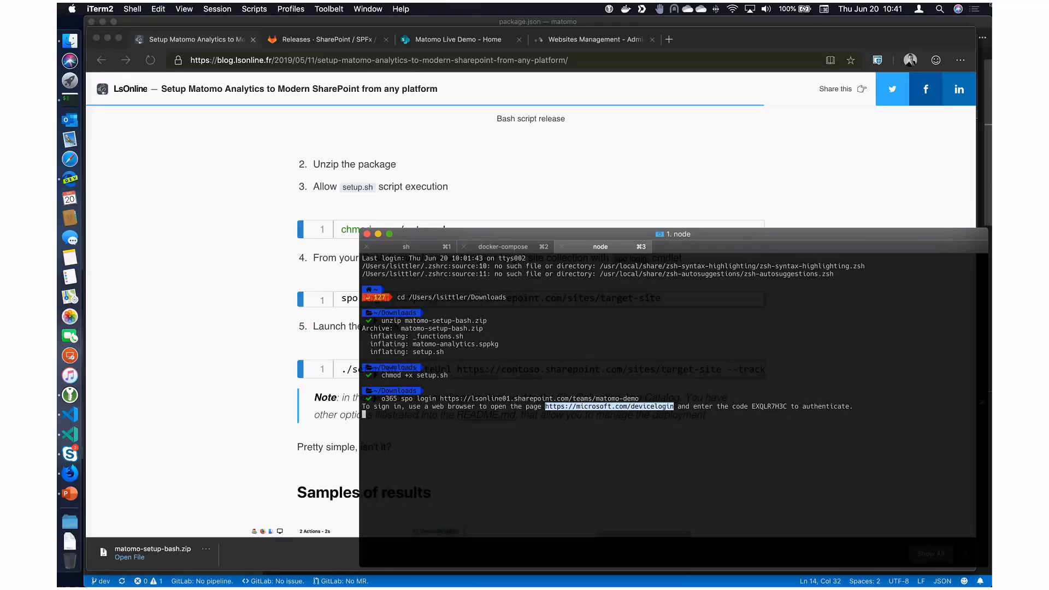
key(super+Tab)
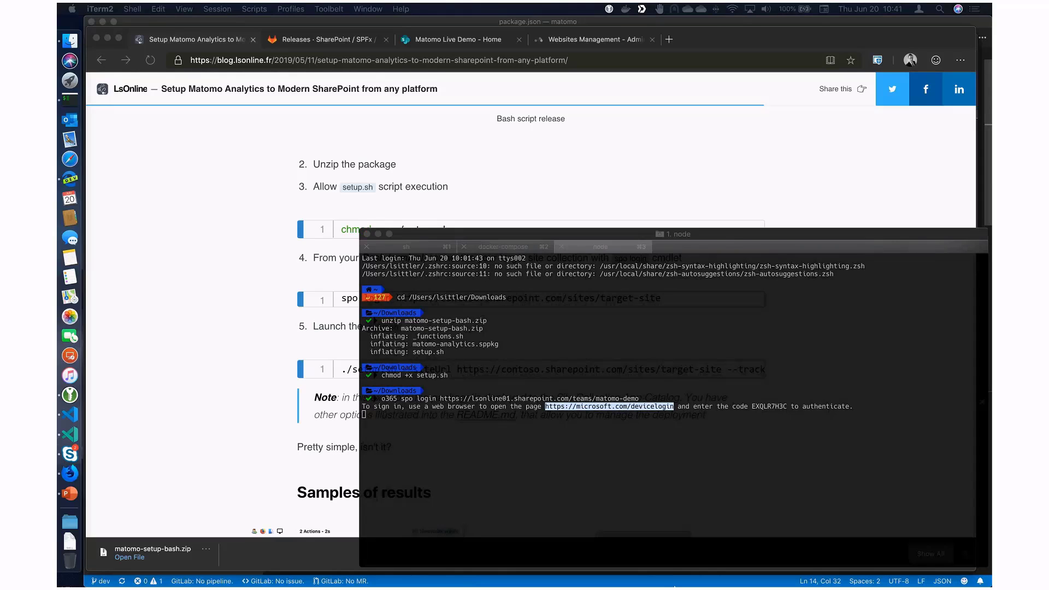
double_click(775, 409)
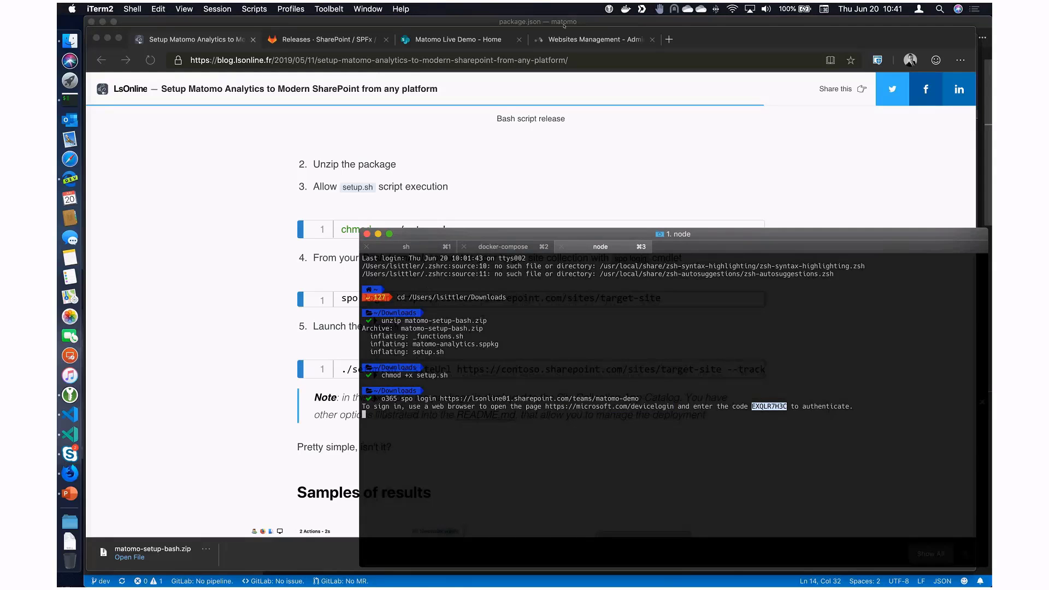
click(636, 78)
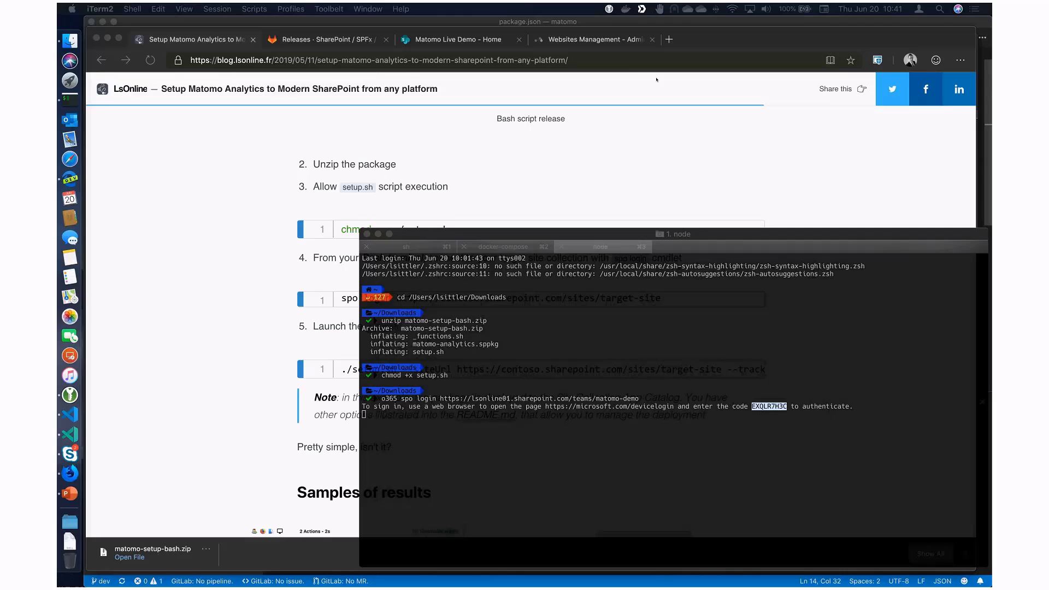
click(665, 384)
Step: Back in iTerm2, start the ./setup.sh command and bring the setup article forward
click(730, 442)
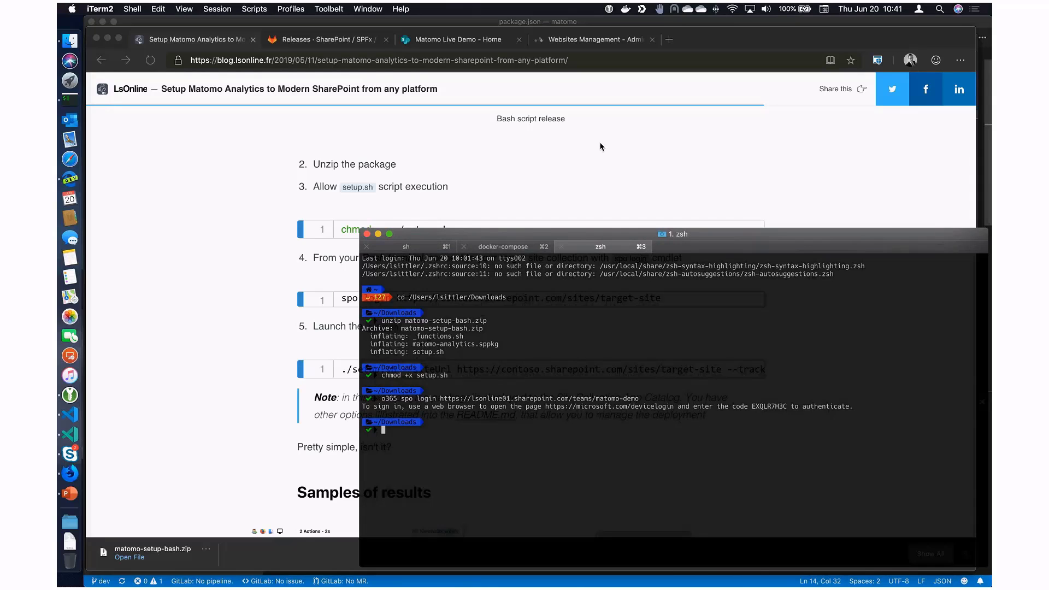
text(./setup.sh)
click(170, 328)
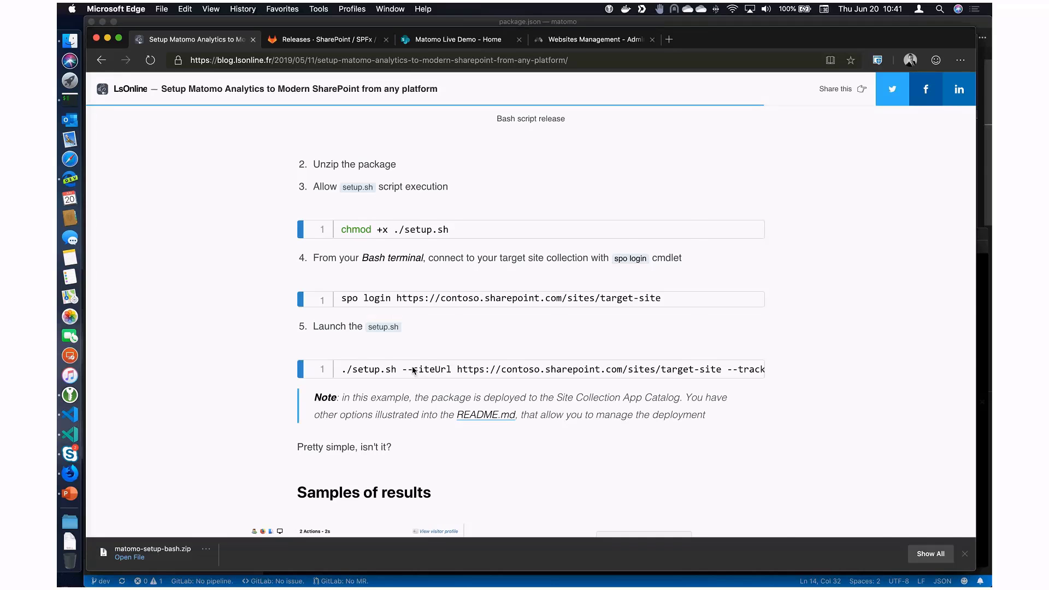
Step: Switch to the 'Matomo Live Demo - Home' tab and scroll down the page
key(super+3)
scroll(444, 302, down, 1)
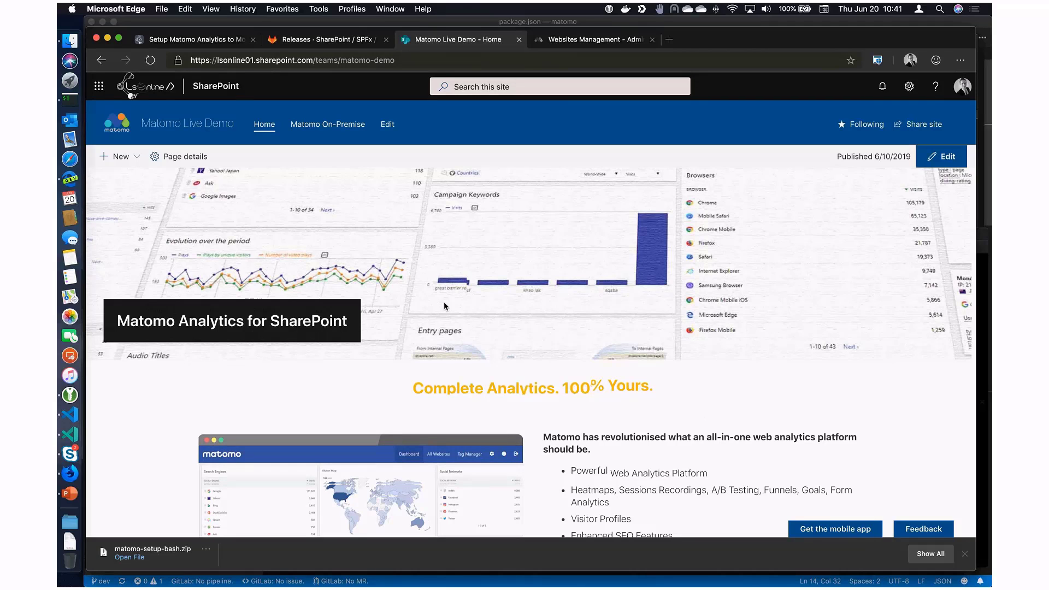
scroll(444, 304, down, 2)
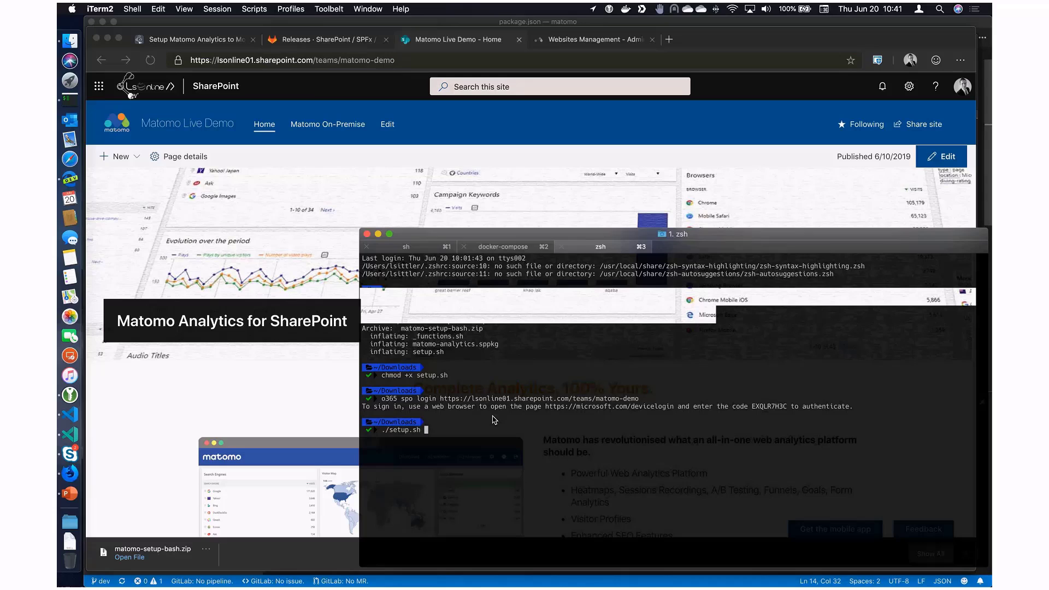
text(--)
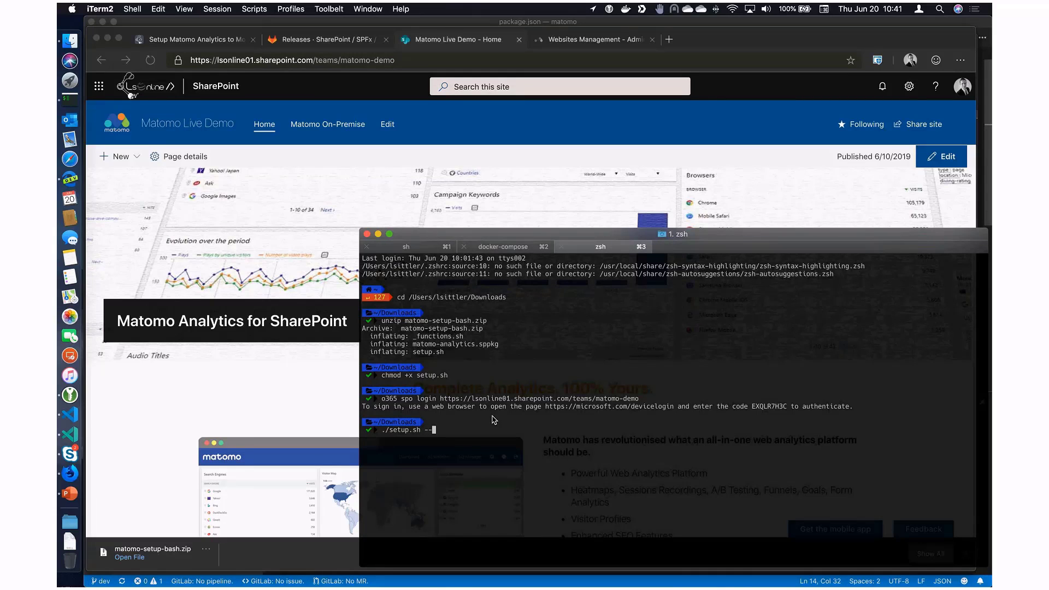
text(siteUrl https://lsonline01.sharepoint.com/teams/matomo-demo --trackingUrl )
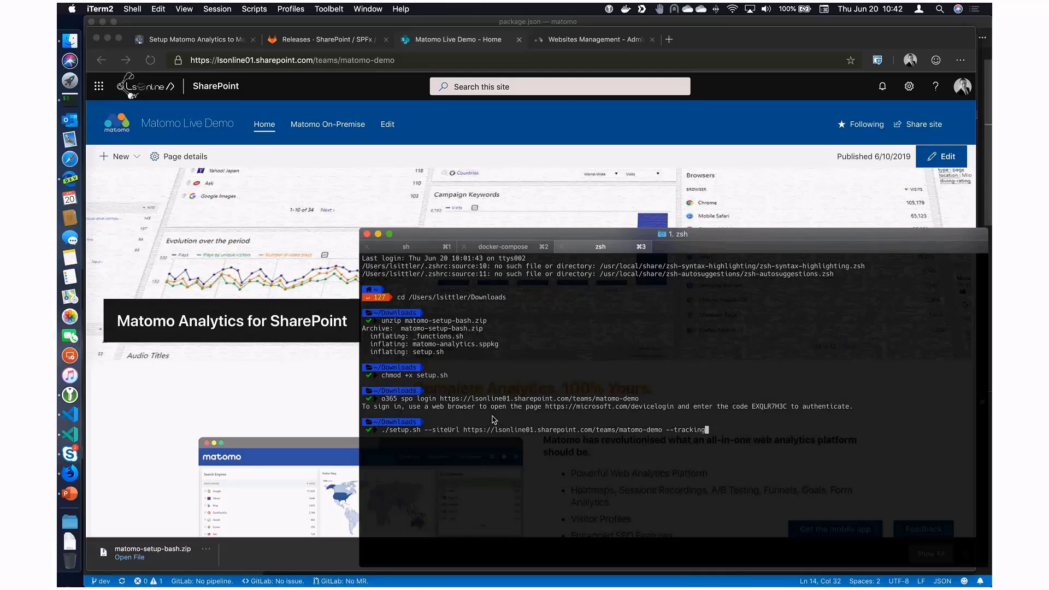
text(http://)
text(matomo.)
key(BackSpace)
key(BackSpace)
key(BackSpace)
key(BackSpace)
key(BackSpace)
key(BackSpace)
key(BackSpace)
text(lcoalhso)
key(BackSpace)
key(BackSpace)
key(BackSpace)
key(BackSpace)
key(BackSpace)
key(BackSpace)
key(BackSpace)
text(ocalhost:9020 )
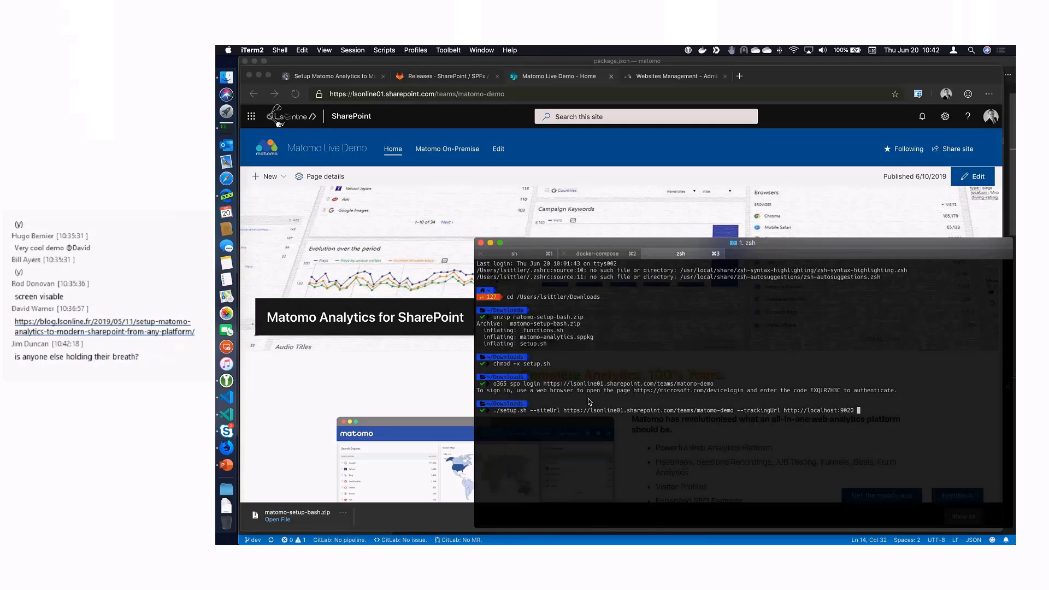
text(--)
text(trackingSiteId '1')
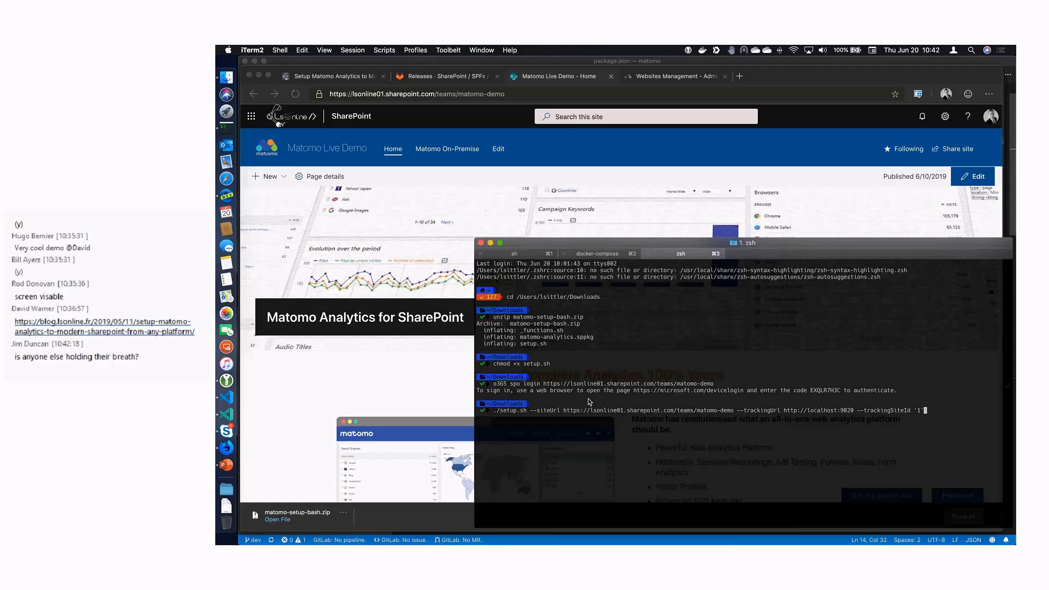
key(Return)
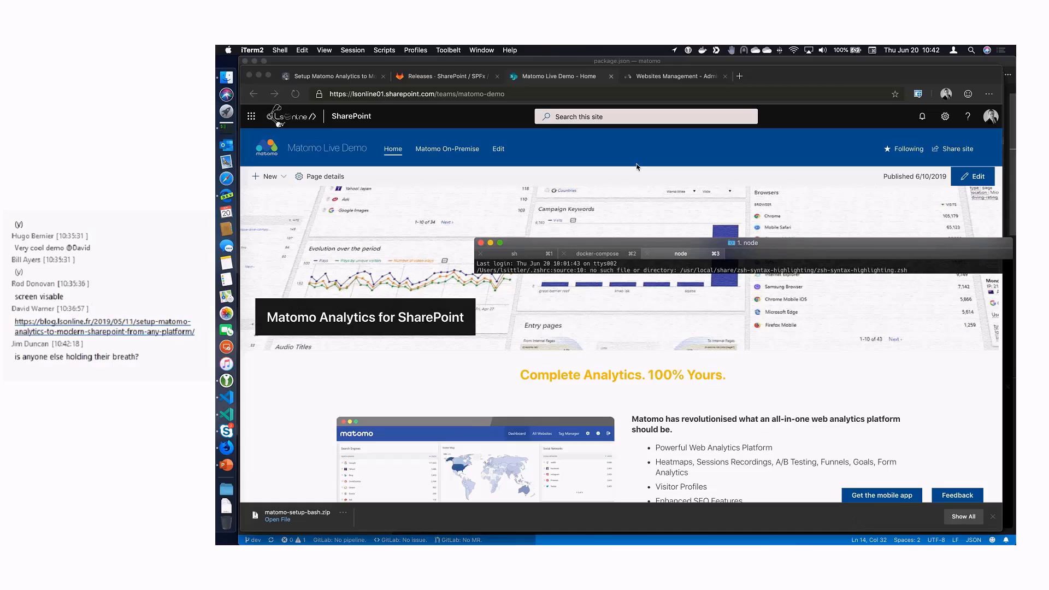
Step: Check the package deployment in Site Contents, then view the Matomo dashboard showing 0 visits
click(885, 206)
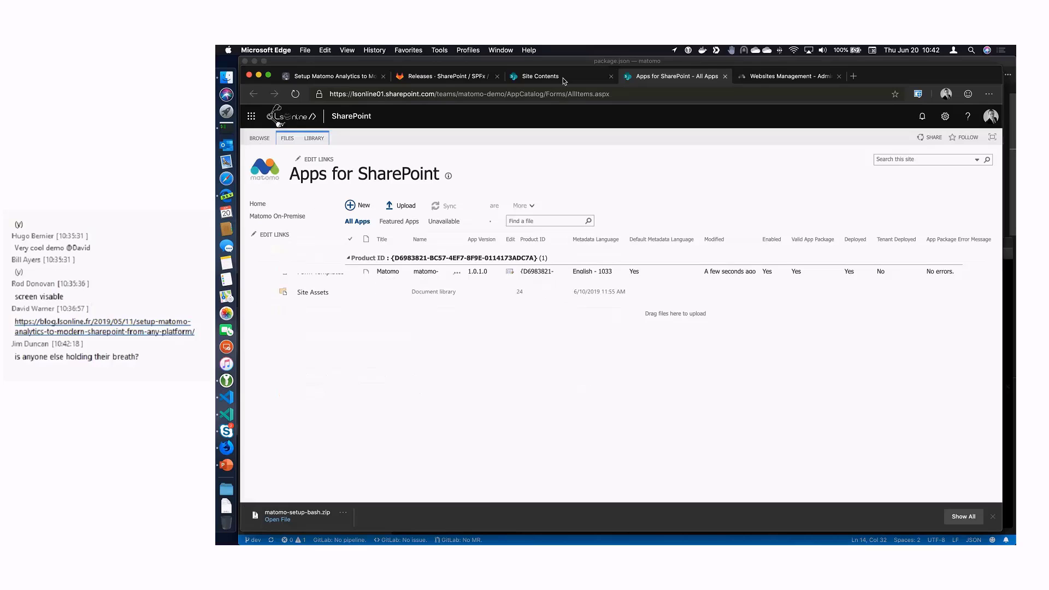
key(ctrl+shift+Tab)
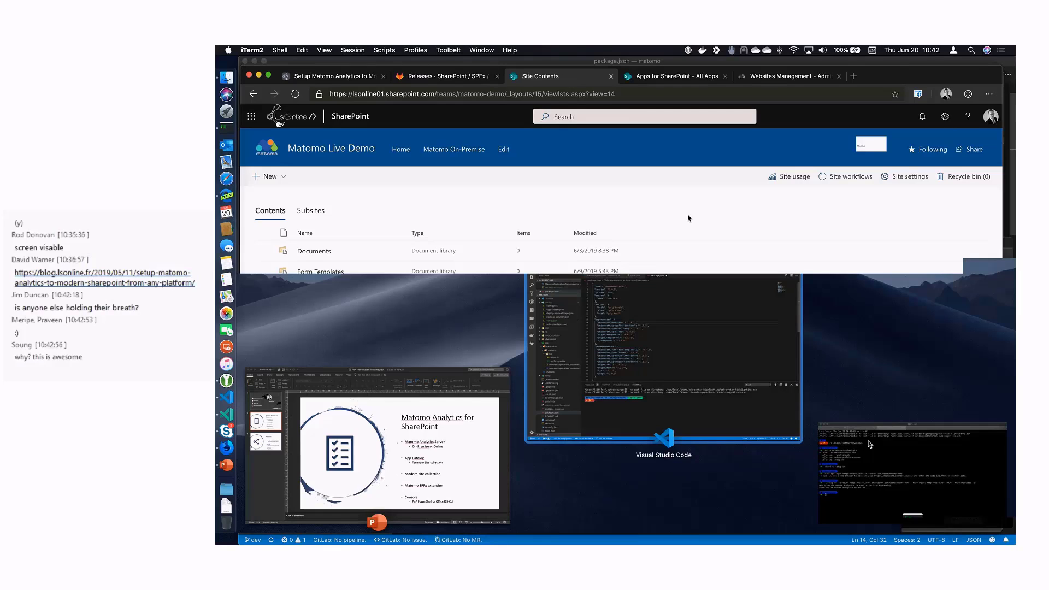
click(688, 218)
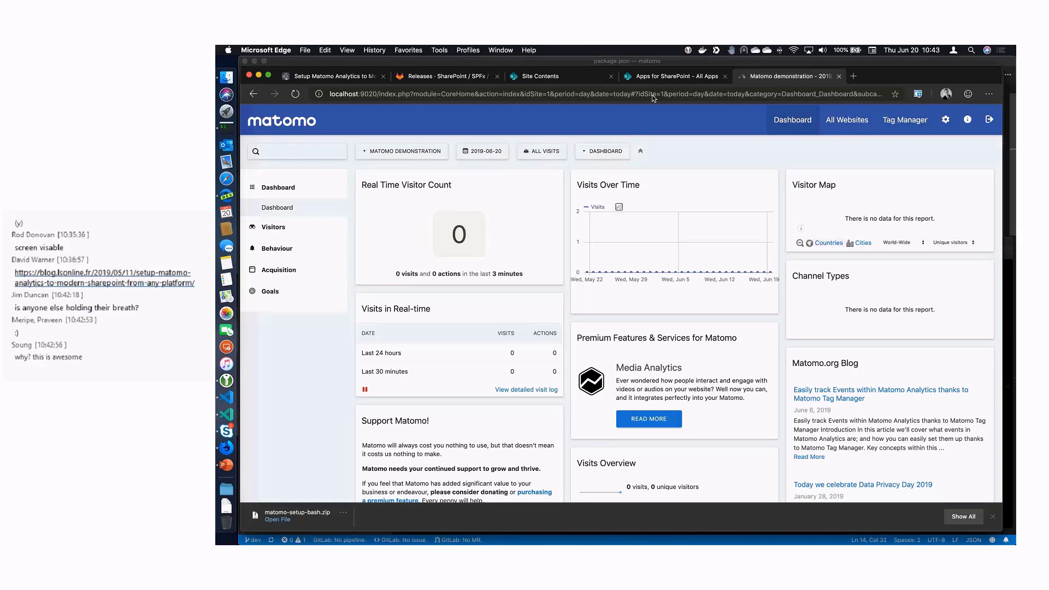
Step: Check the App Catalog and refresh Site Contents to confirm Matomo Analytics is active
click(658, 82)
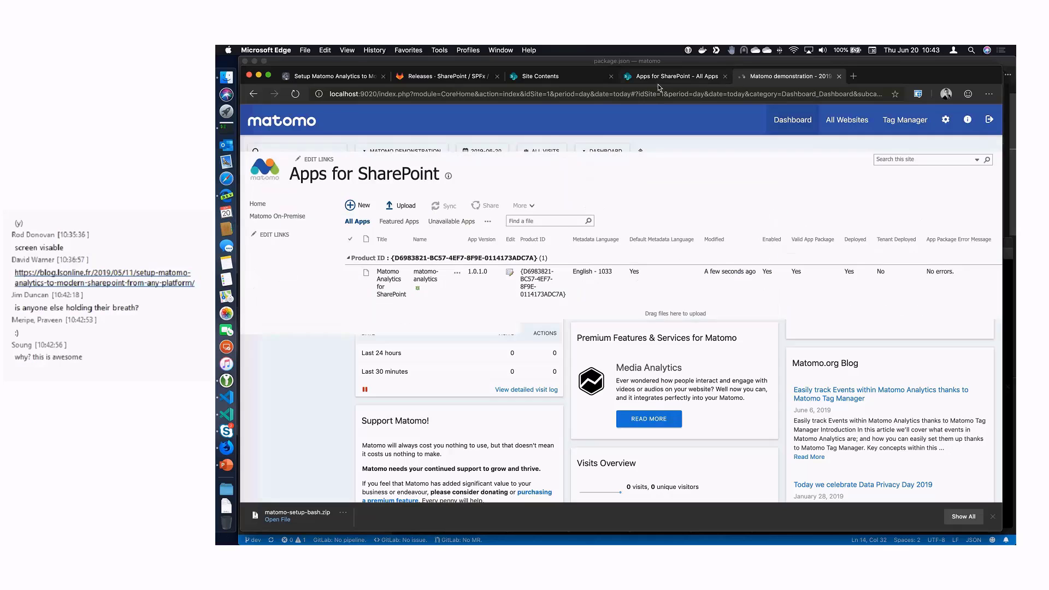
click(546, 82)
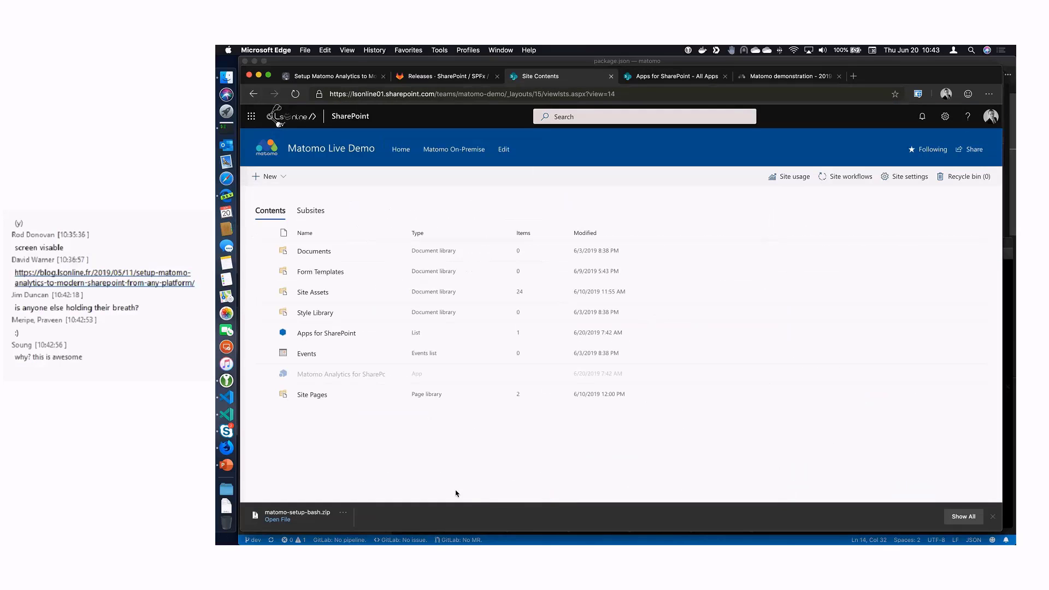
key(super+r)
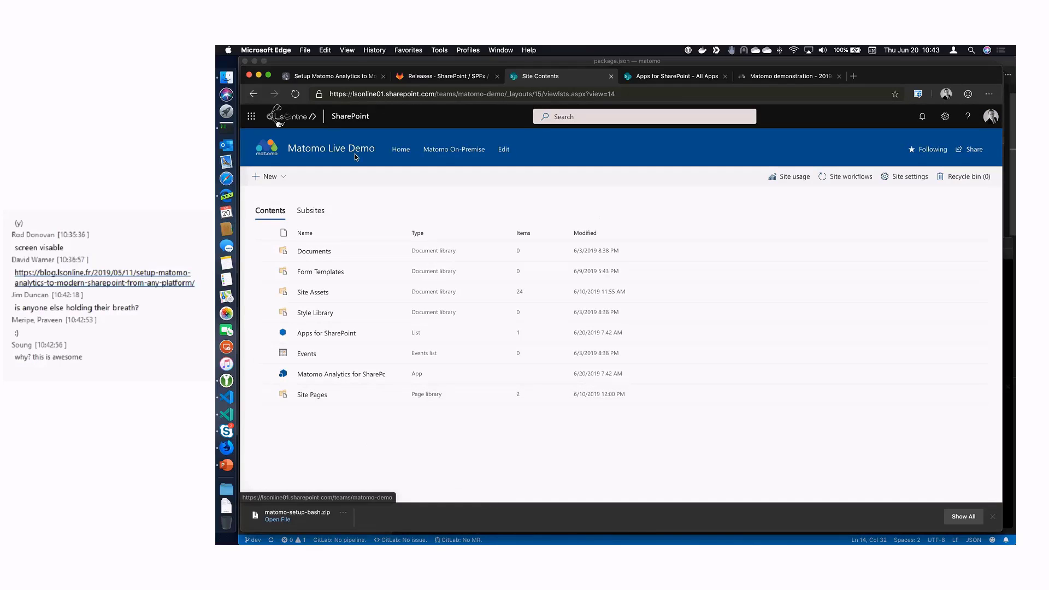
Step: Go to the site home page, search the site for 'matomo', then exit the search
click(256, 141)
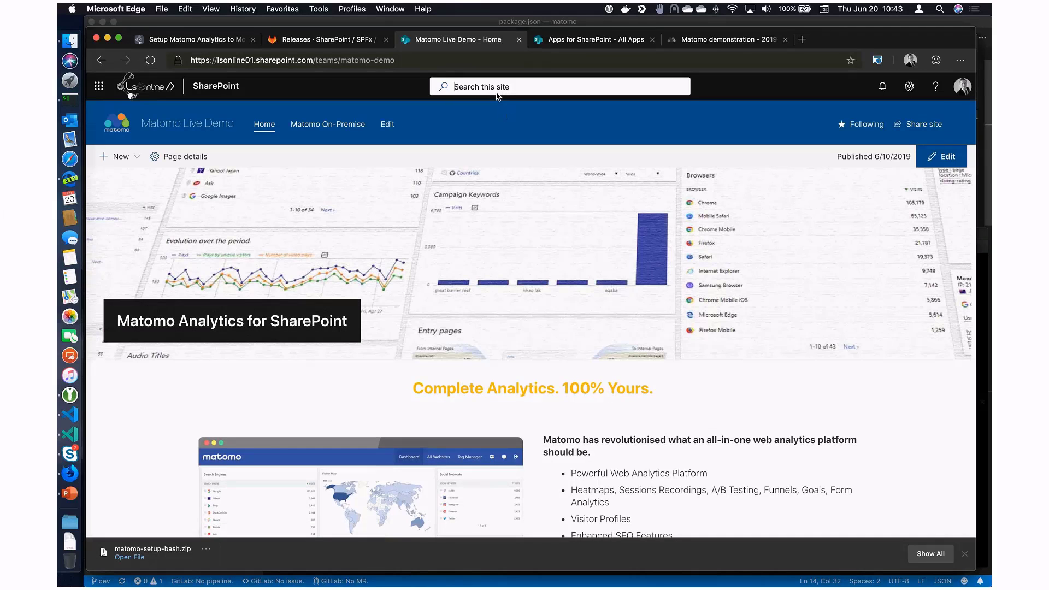
text(matomo)
key(Return)
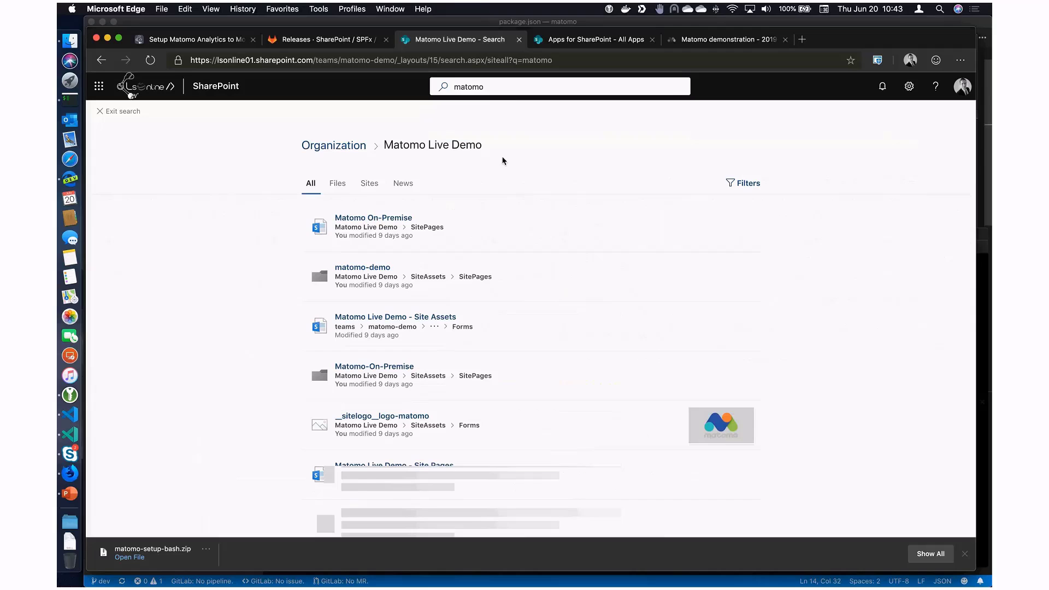
click(119, 111)
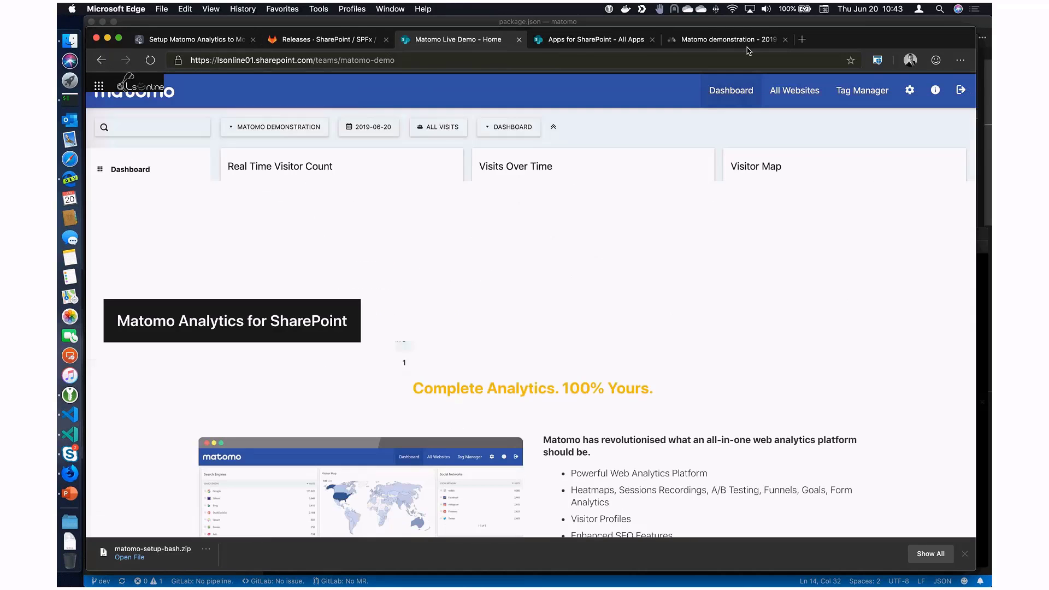
Step: In Matomo, open Visitors > Visits Log and view the profile of today's single visit
click(747, 46)
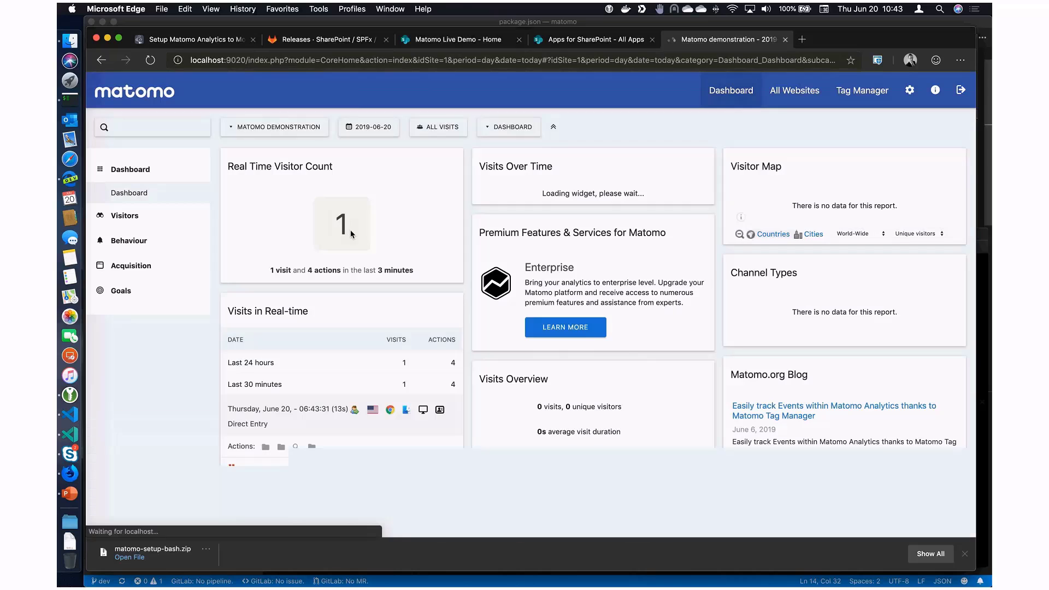
click(203, 217)
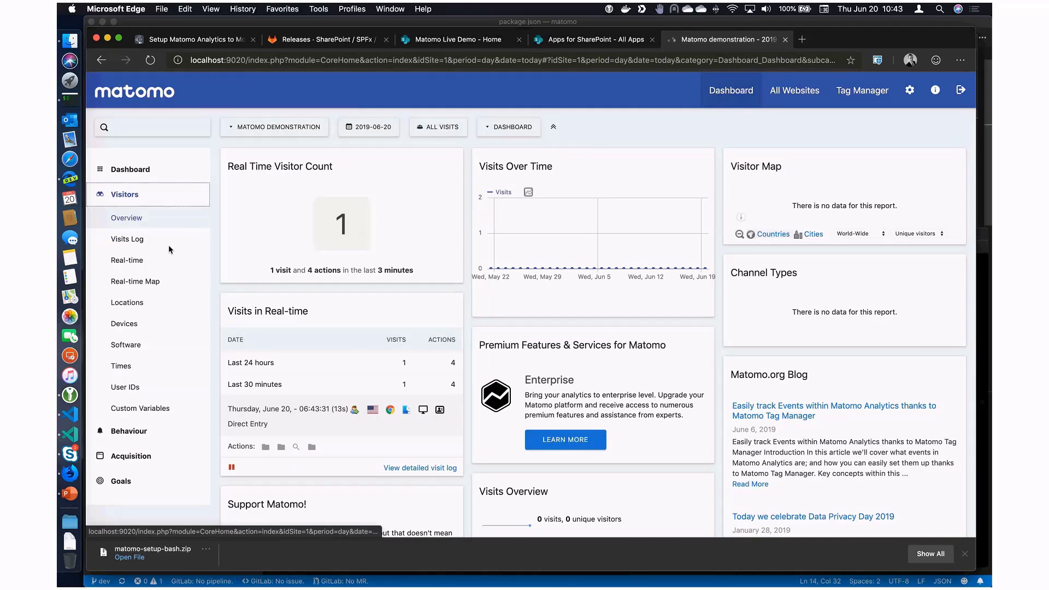
click(169, 247)
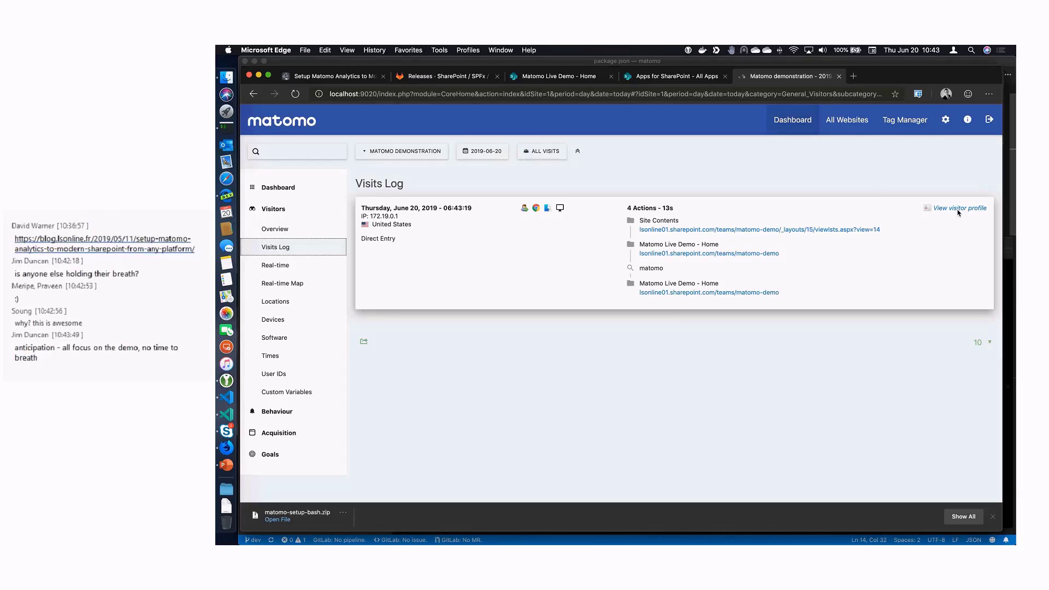
click(959, 211)
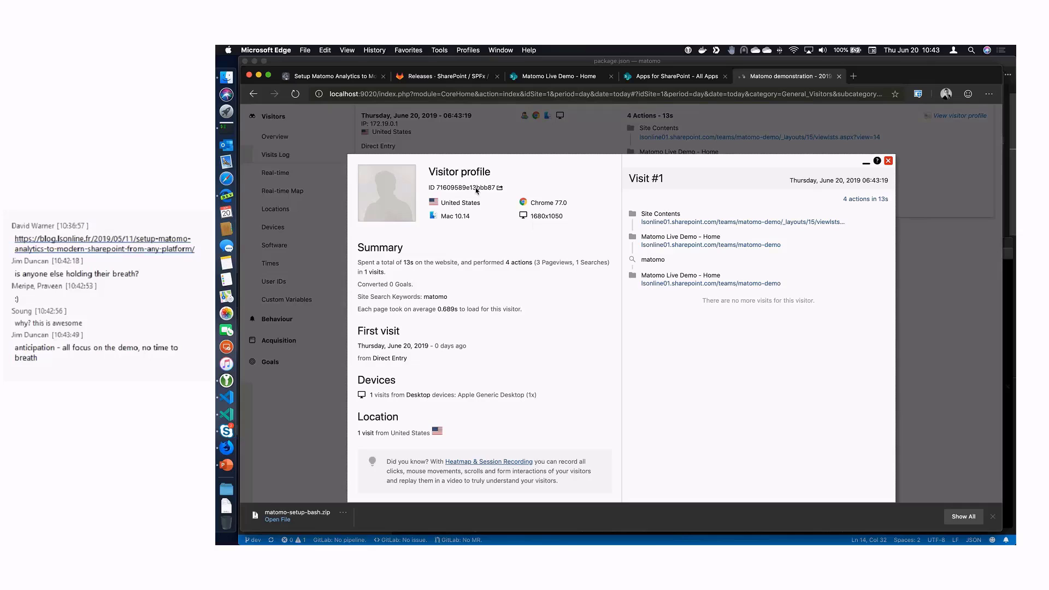
drag(432, 188, 530, 180)
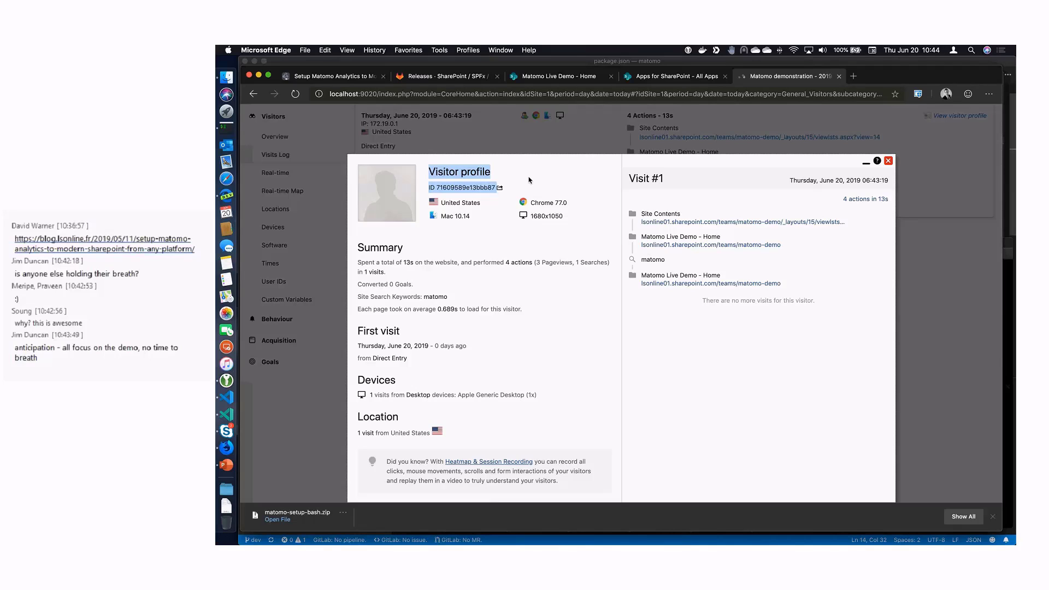
click(522, 180)
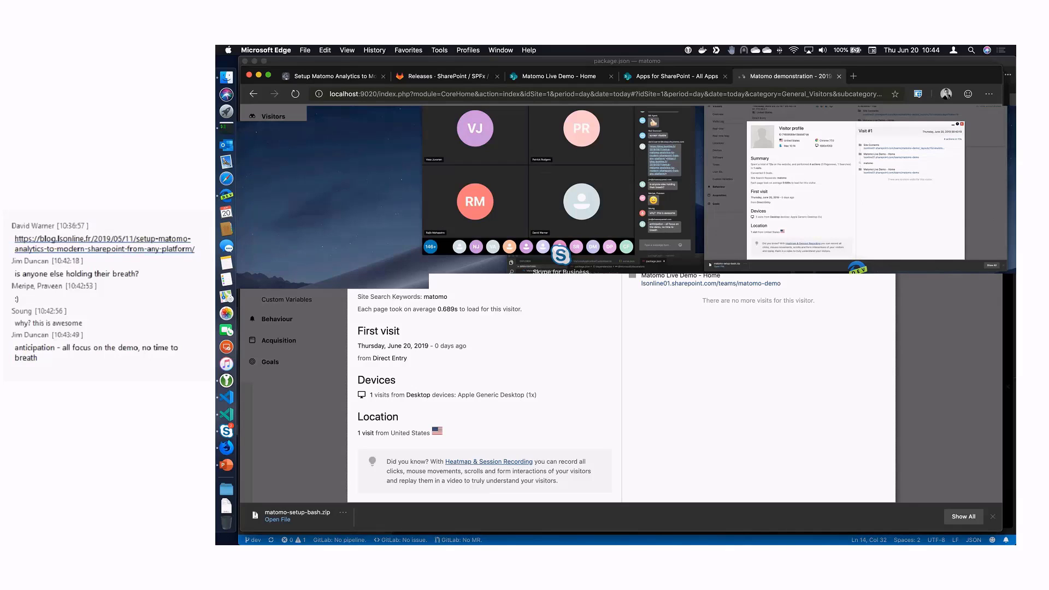
Step: List the matomo-demo site's custom actions with 'o365 spo customaction list' and the site URL
key(super+Tab)
text(o365 )
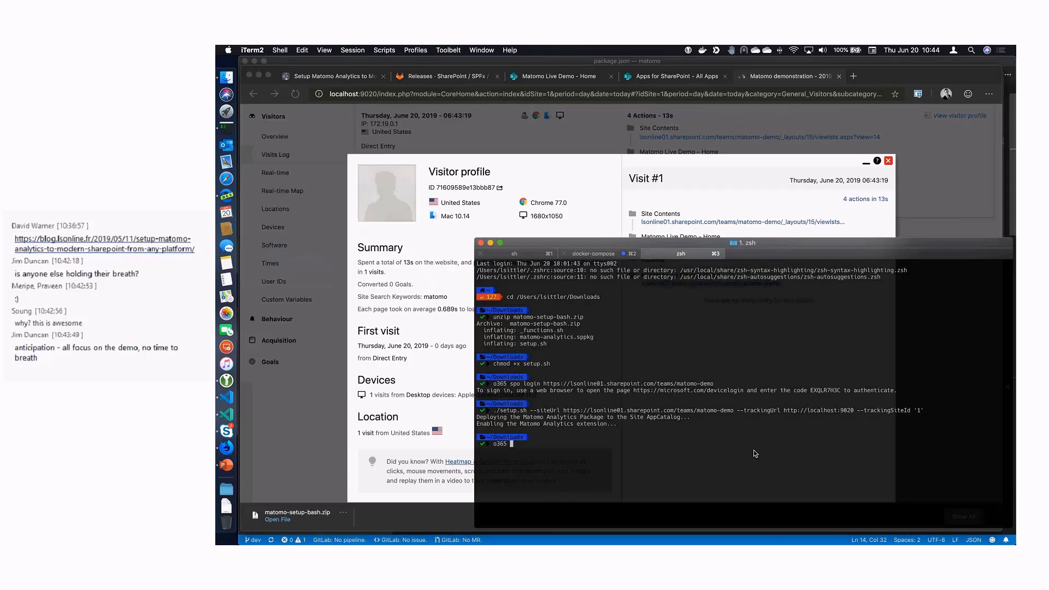
text(spo )
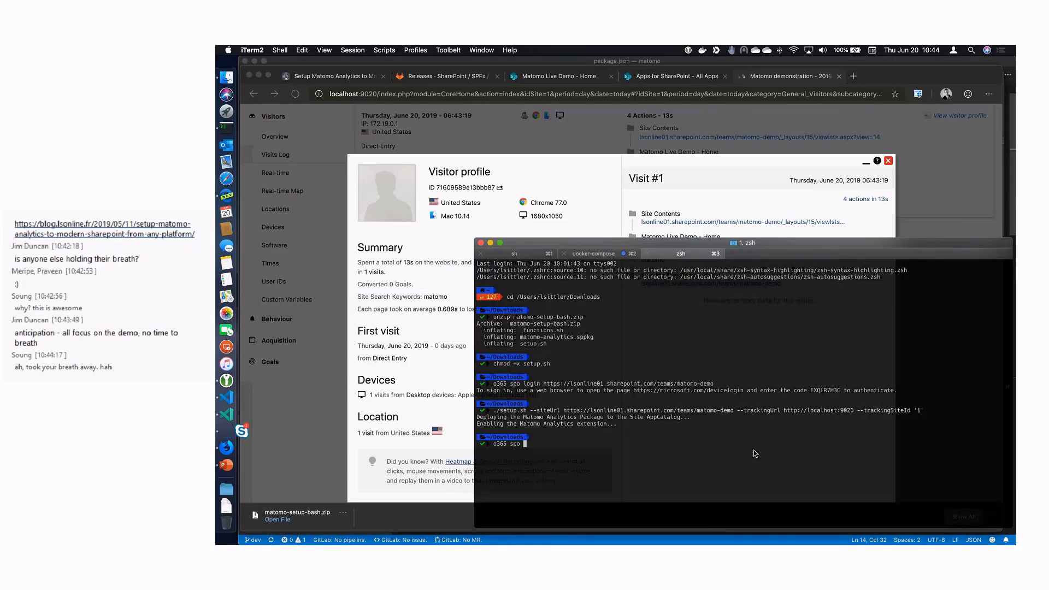
text(customact)
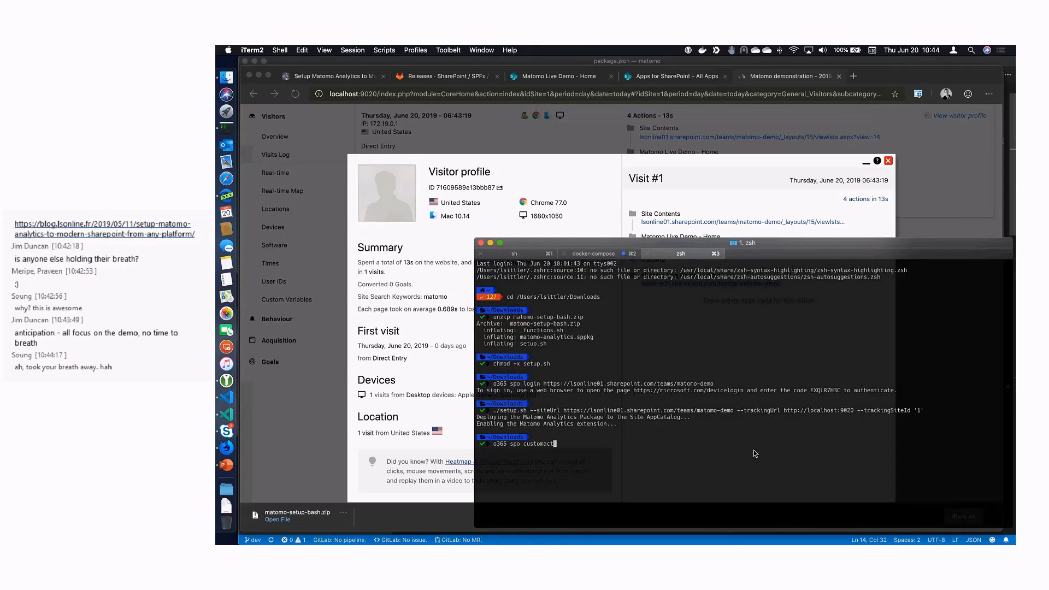
text(ion list --u)
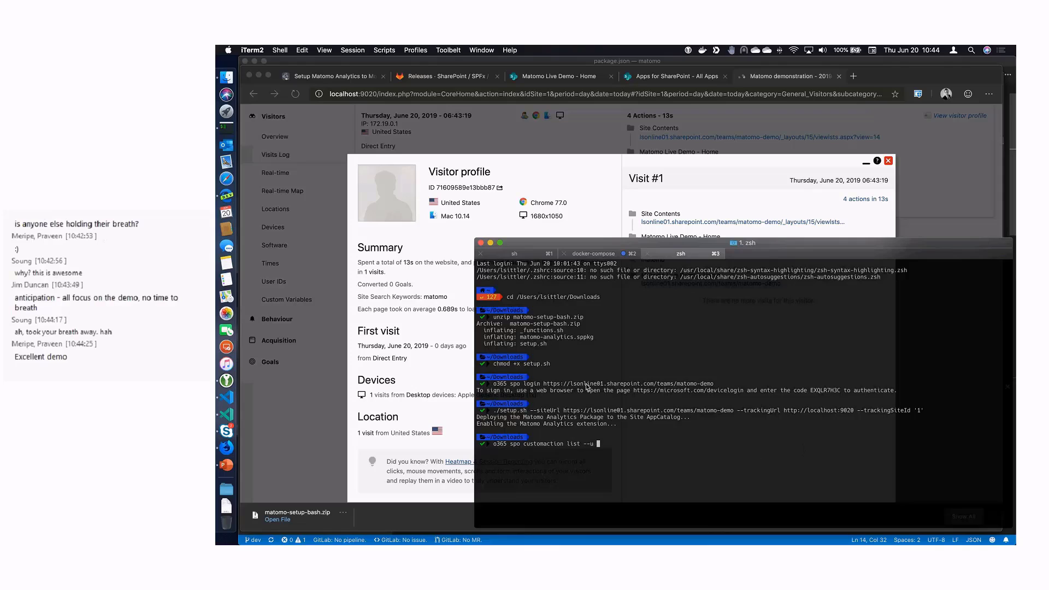
drag(543, 385, 714, 384)
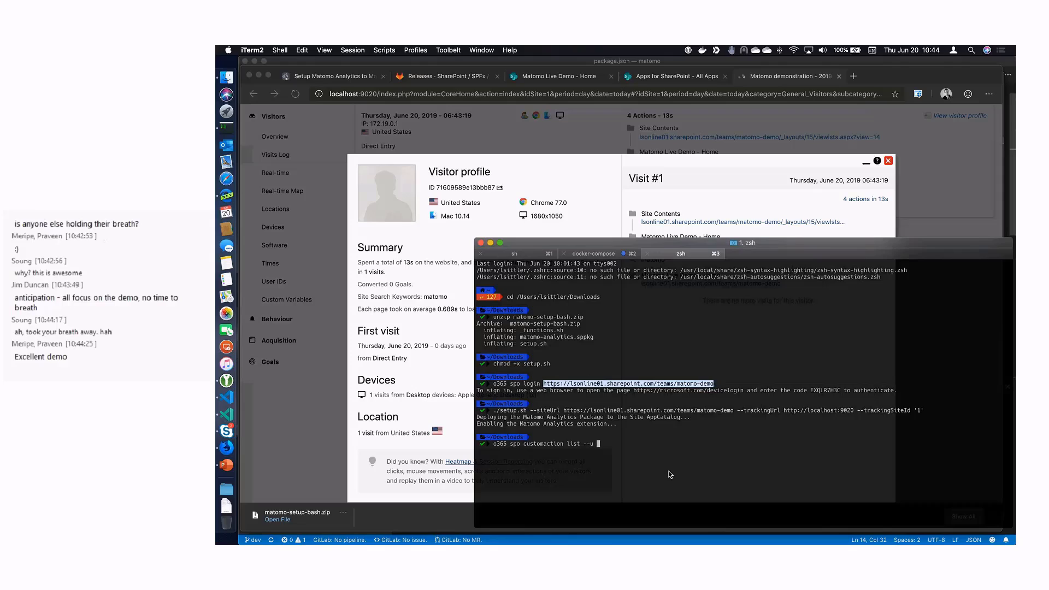
text(https://lsonline01.sharepoint.com/teams/matomo-demo)
key(Return)
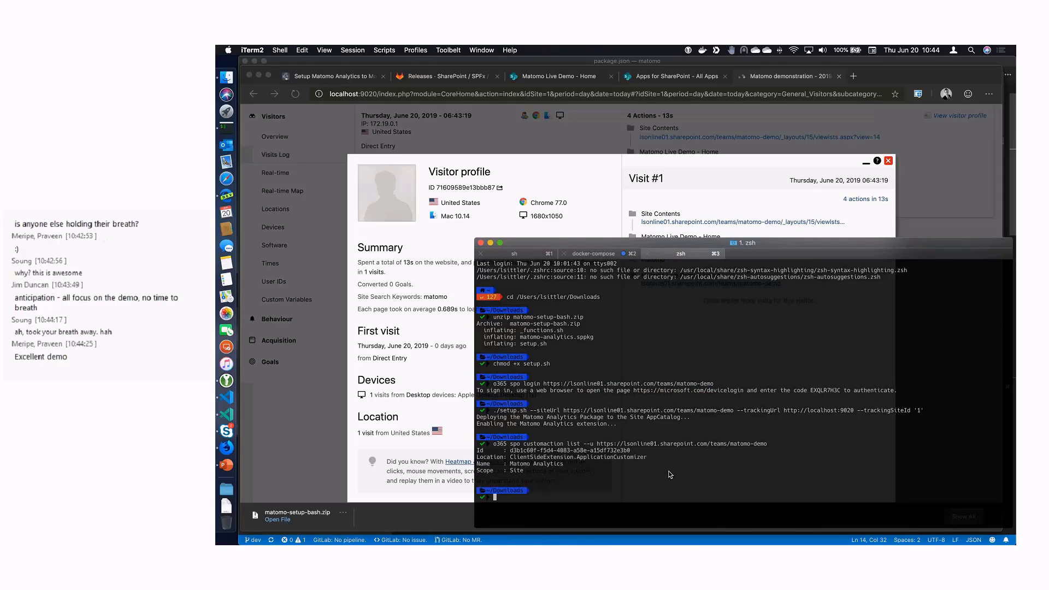
Step: Start an 'o365 spo customaction remove' command with the site URL and the -id option
text(o365 spo cl)
text(stomaction remove)
text(https://lsonline01.sharepoint.com/teams/matomo-demo)
key(BackSpace)
key(BackSpace)
key(BackSpace)
key(BackSpace)
key(BackSpace)
key(BackSpace)
key(BackSpace)
key(BackSpace)
key(BackSpace)
key(BackSpace)
key(BackSpace)
key(BackSpace)
key(BackSpace)
key(BackSpace)
key(BackSpace)
key(BackSpace)
key(BackSpace)
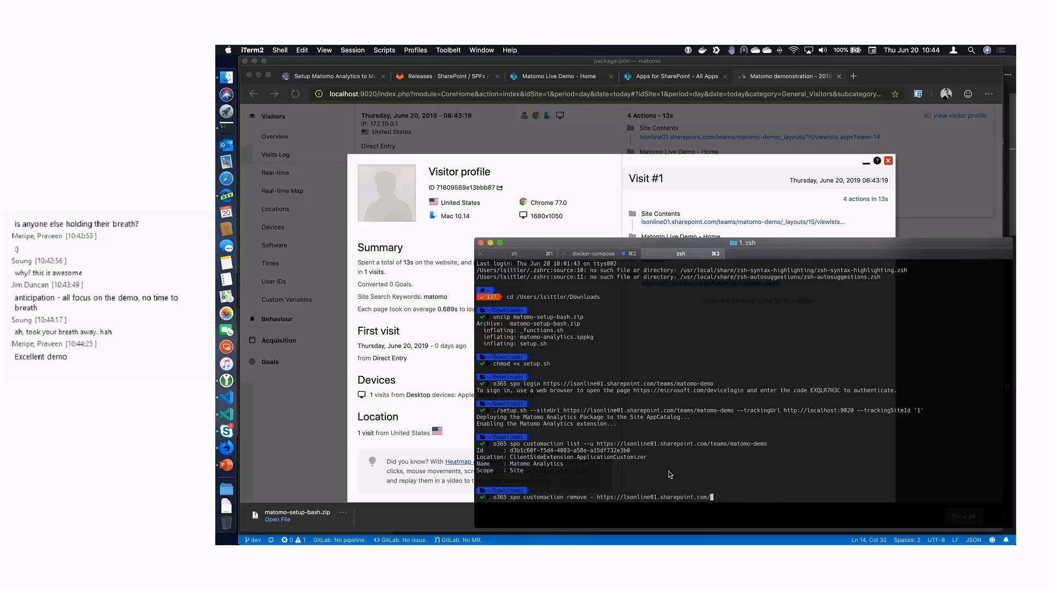
key(BackSpace)
key(BackSpace)
key(BackSpace)
key(BackSpace)
key(BackSpace)
key(BackSpace)
key(BackSpace)
key(BackSpace)
key(BackSpace)
key(BackSpace)
key(BackSpace)
key(BackSpace)
key(BackSpace)
key(BackSpace)
key(BackSpace)
key(BackSpace)
key(BackSpace)
key(BackSpace)
key(BackSpace)
key(BackSpace)
key(BackSpace)
key(BackSpace)
key(BackSpace)
key(BackSpace)
key(BackSpace)
key(BackSpace)
key(BackSpace)
text(u)
text(https://lsonline01.sharepoint.com/teams/matomo-demo)
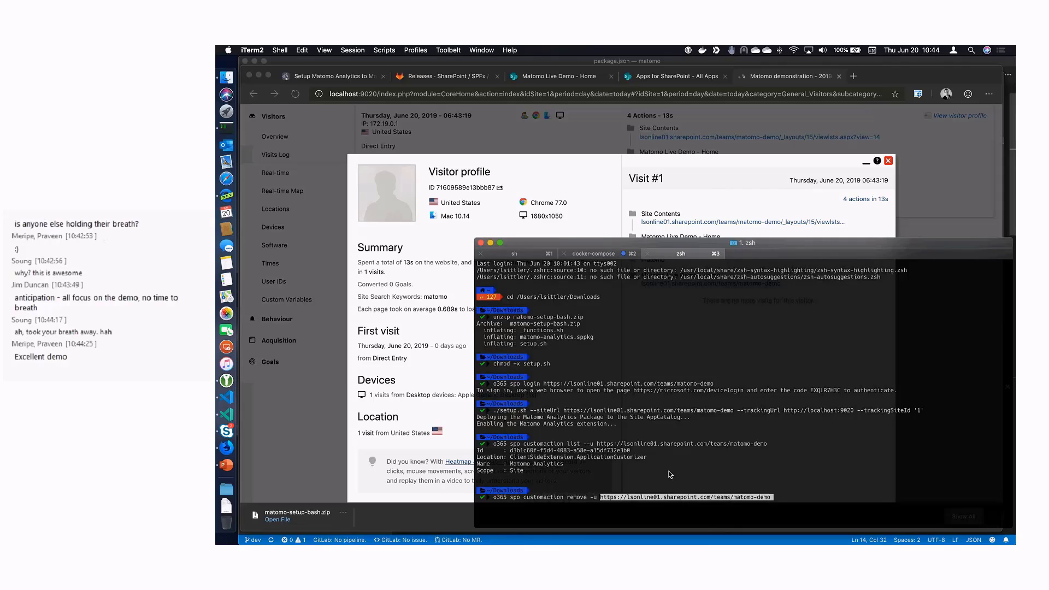
text(-id)
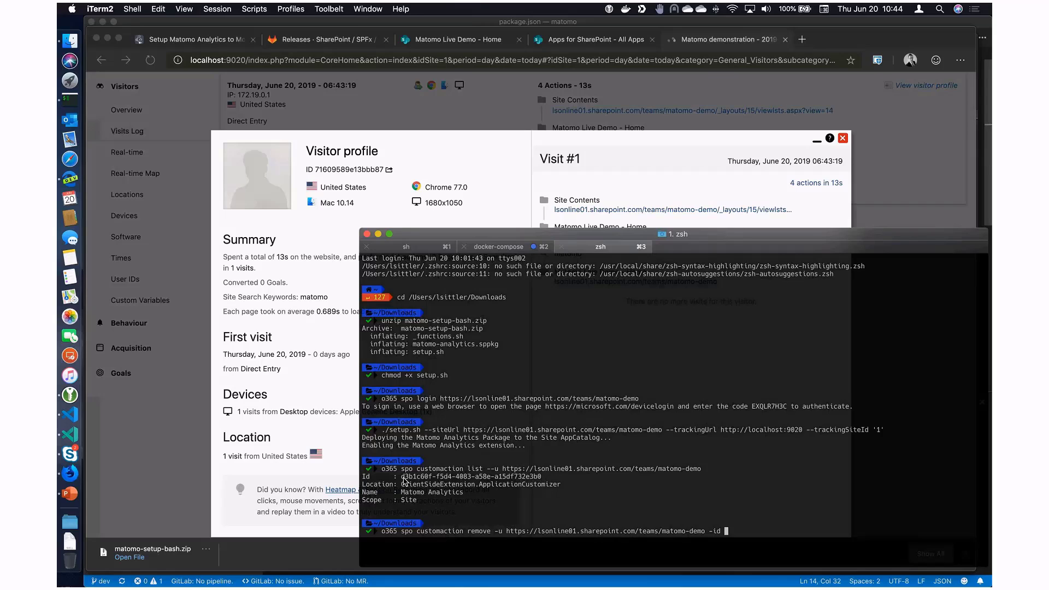
Step: Remove the Matomo Analytics custom action by its --id and confirm with y
drag(405, 480, 544, 479)
text(d3b1c60f-f5d4-4083-a58e-a15df732e3b0)
key(Return)
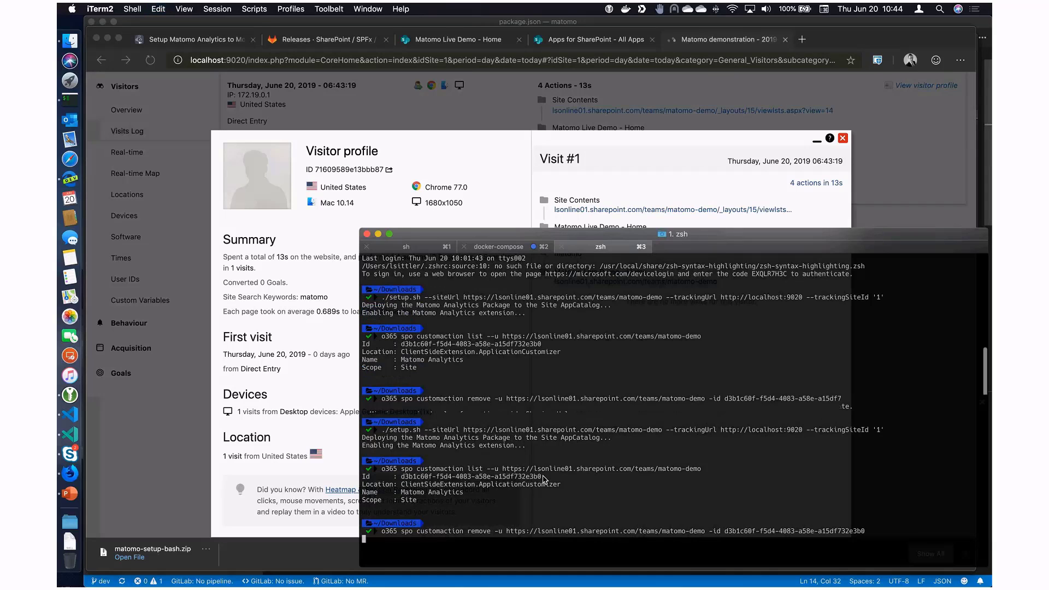
key(Up)
key(Left)
key(Left)
key(Left)
key(Left)
key(Left)
key(Left)
key(Left)
key(Left)
key(Left)
key(Left)
key(Left)
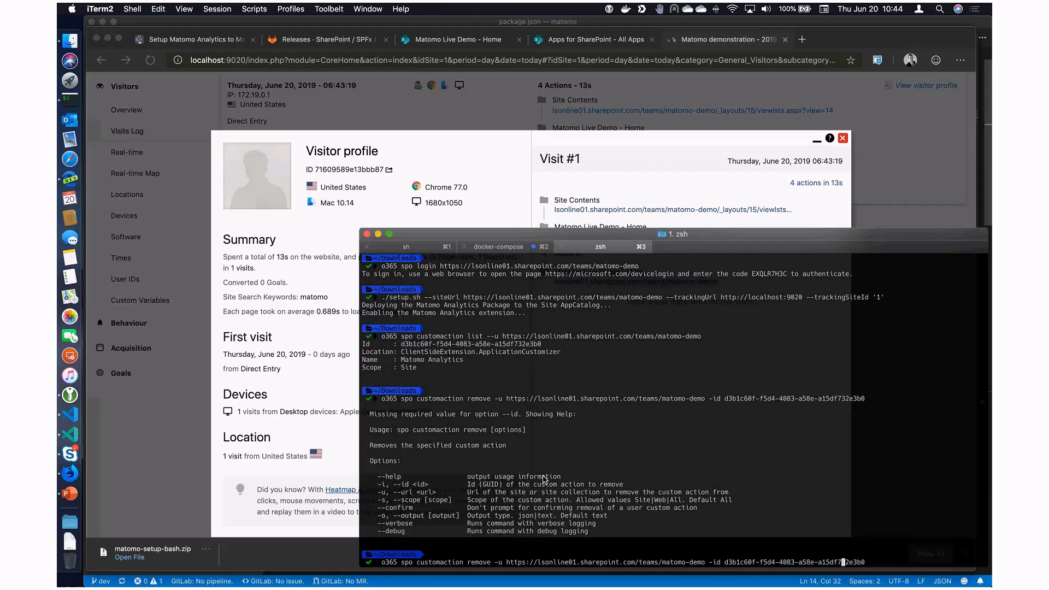
key(Left)
key(Left)
key(Left)
key(Left)
key(Left)
key(Left)
key(Left)
key(Left)
key(Left)
key(Left)
key(Left)
key(Left)
key(Left)
key(Left)
key(Left)
key(Left)
key(Left)
key(Left)
key(Left)
key(Left)
key(Left)
key(Left)
key(Left)
key(Left)
key(Left)
key(Left)
key(Left)
key(Left)
key(Left)
key(Left)
key(Left)
key(Left)
key(Left)
key(Left)
key(Left)
key(Left)
key(Right)
key(Right)
key(Right)
key(Right)
key(Right)
key(Right)
key(Right)
key(Right)
key(Right)
key(Right)
key(Right)
key(Right)
key(Right)
key(Right)
key(Right)
key(Right)
key(Right)
key(Right)
key(Right)
key(Right)
key(Right)
text(-)
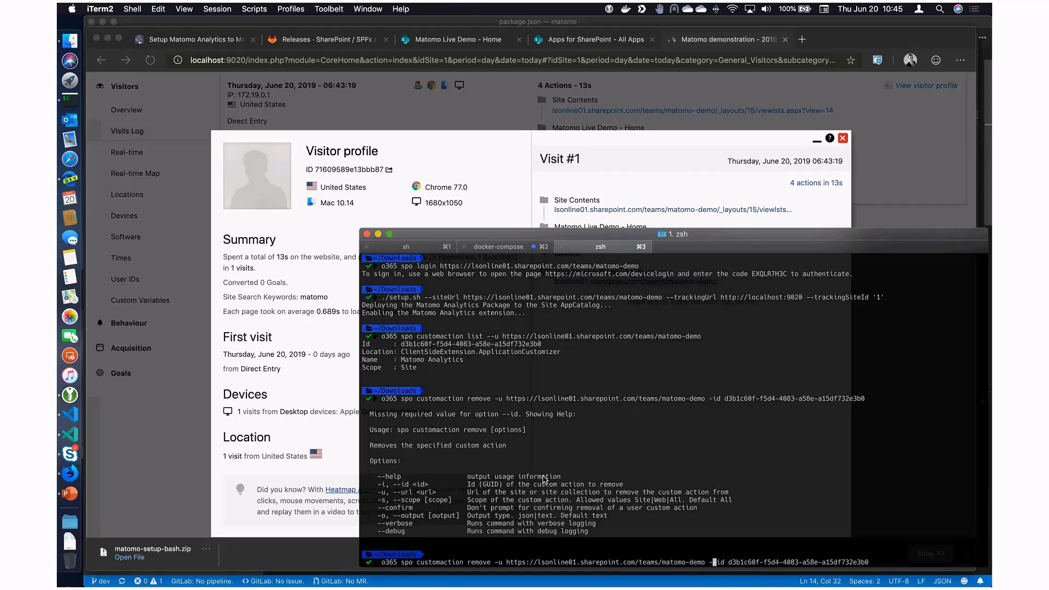
key(Return)
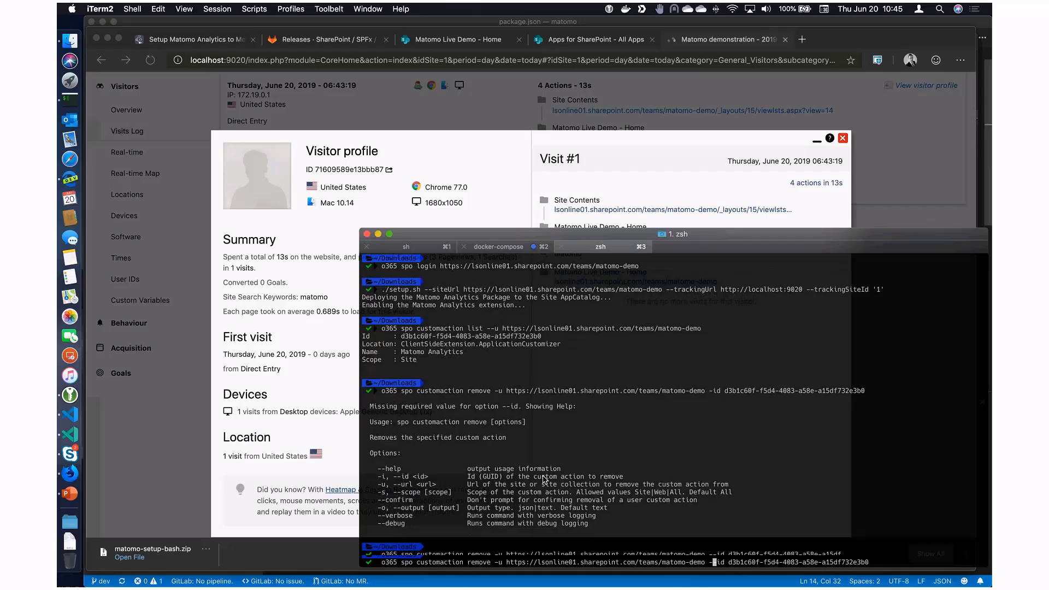
text(y)
key(Return)
Step: Rerun setup.sh with --trackUserId 'true' --checkPoint 300, fixing the checkPoint capitalisation
key(Up)
key(Up)
key(Up)
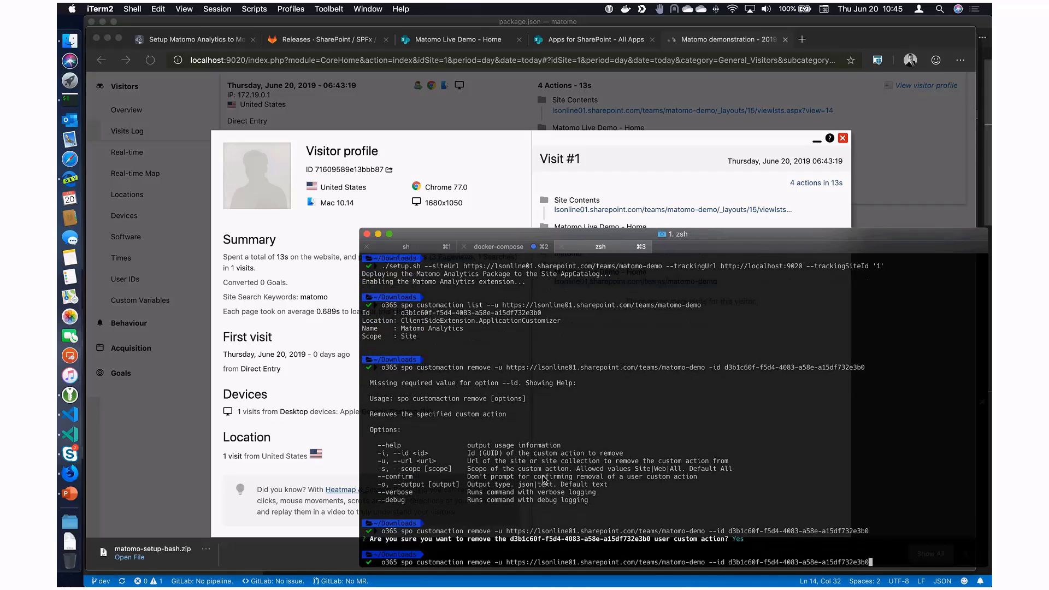
key(Up)
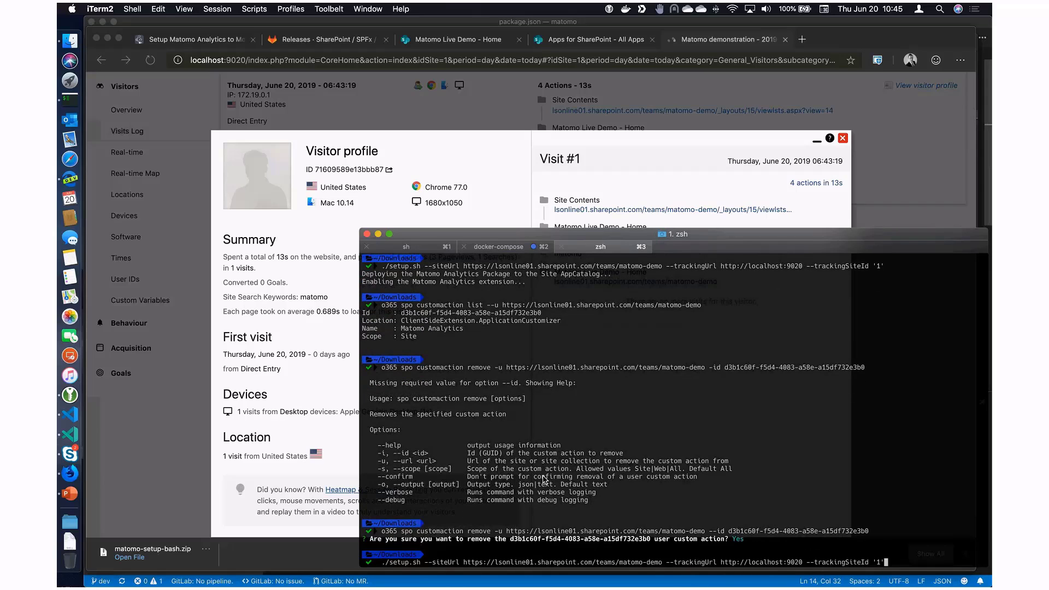
text(--trackUserId 'true' --check)
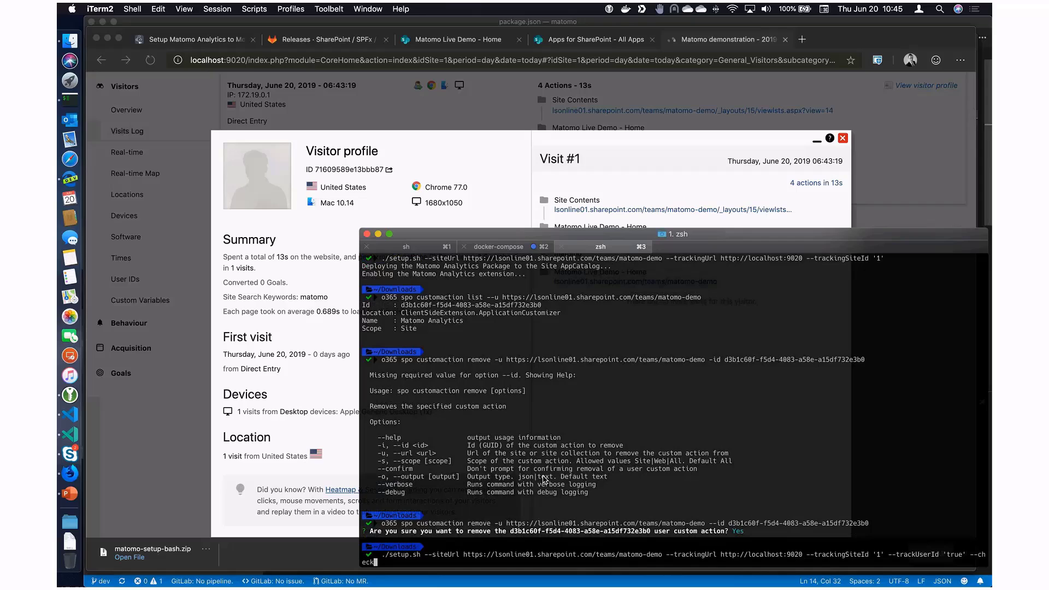
text(point 300)
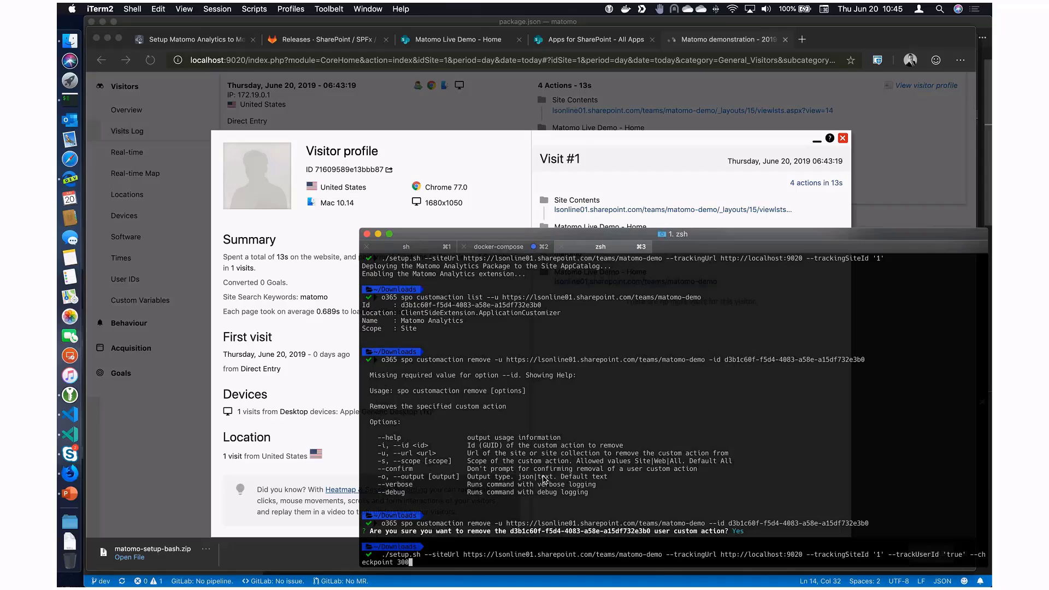
key(Return)
key(Up)
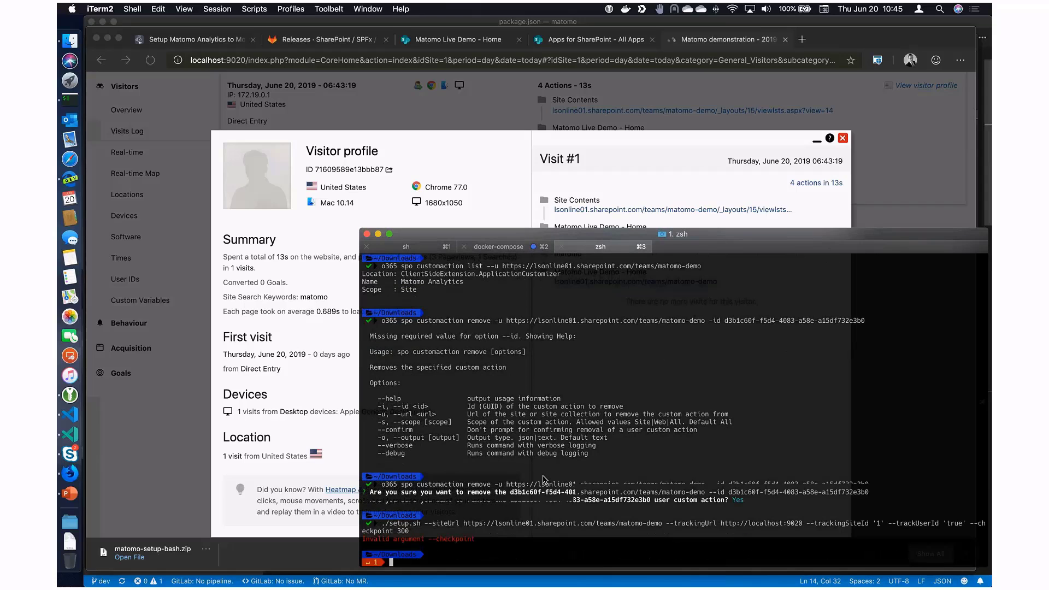
key(Left)
key(Left)
key(Left)
key(Left)
key(Left)
key(Left)
key(Left)
key(Left)
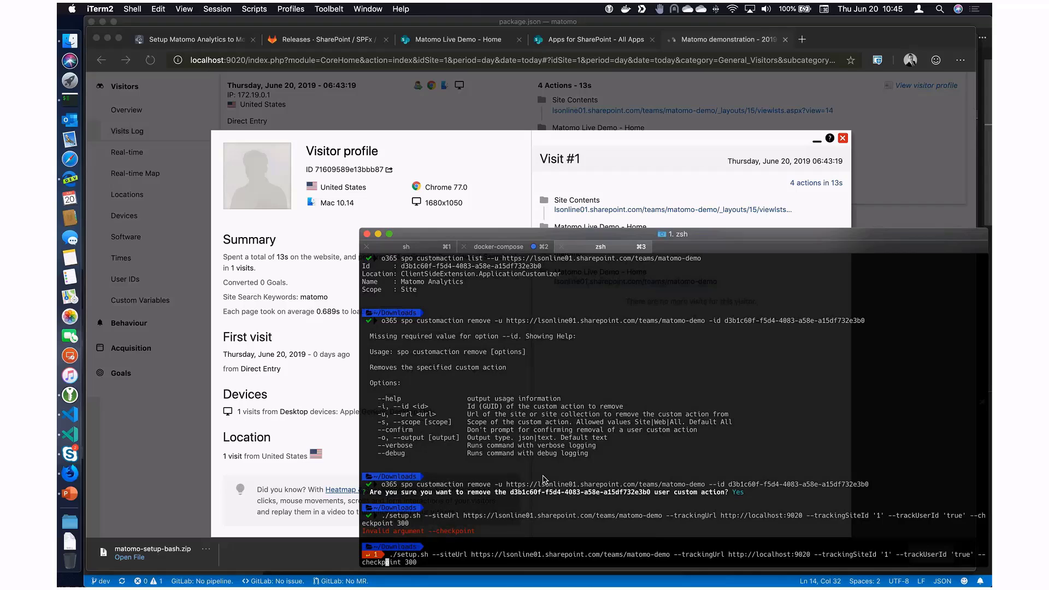
key(BackSpace)
text(P)
key(Return)
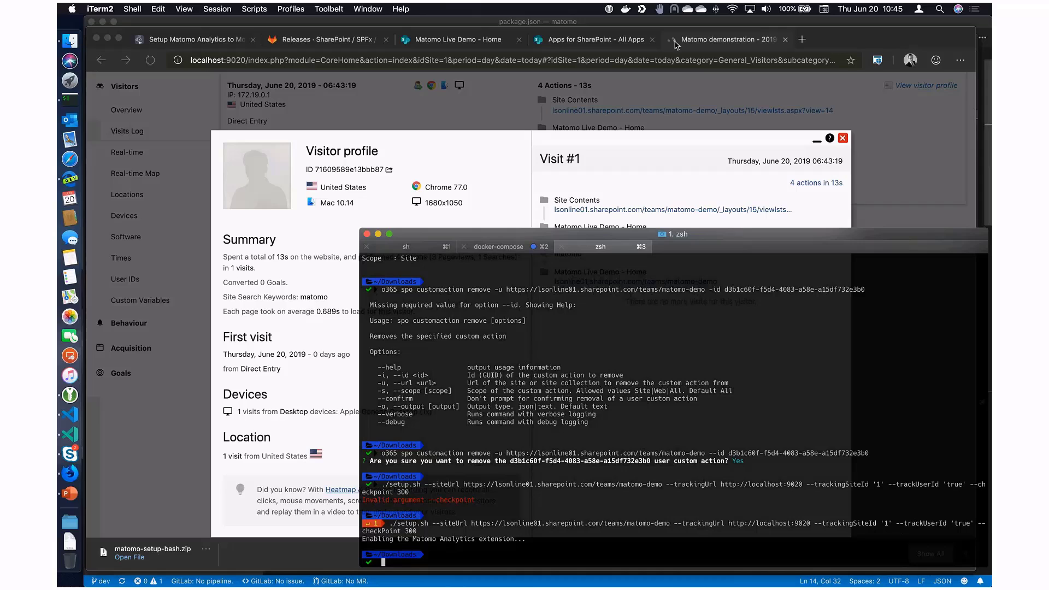
Step: On the Matomo Live Demo site, open the Matomo On-Premise page and search for 'searc h'
click(608, 40)
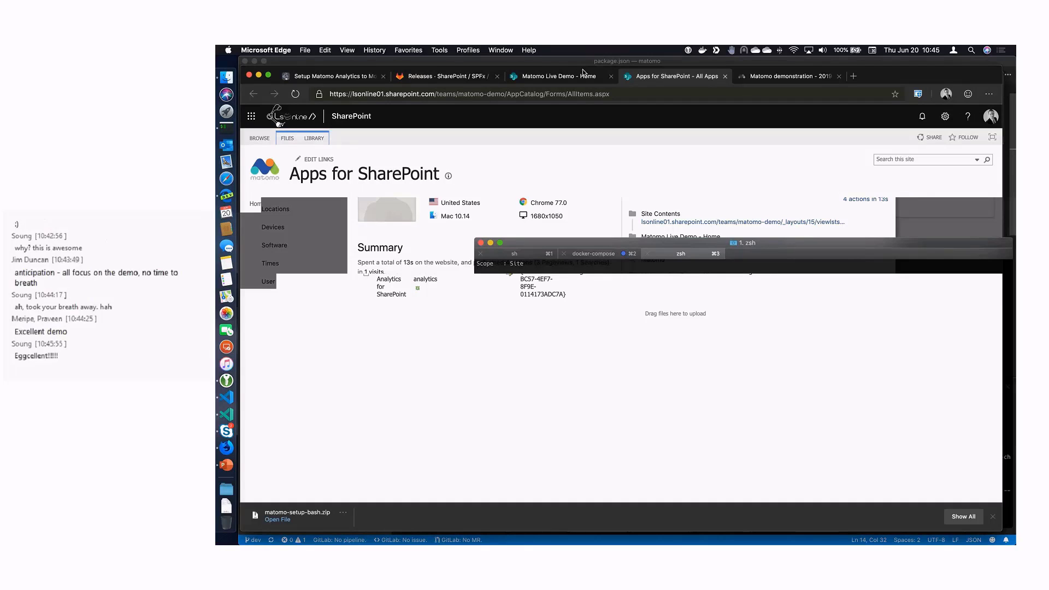
click(583, 76)
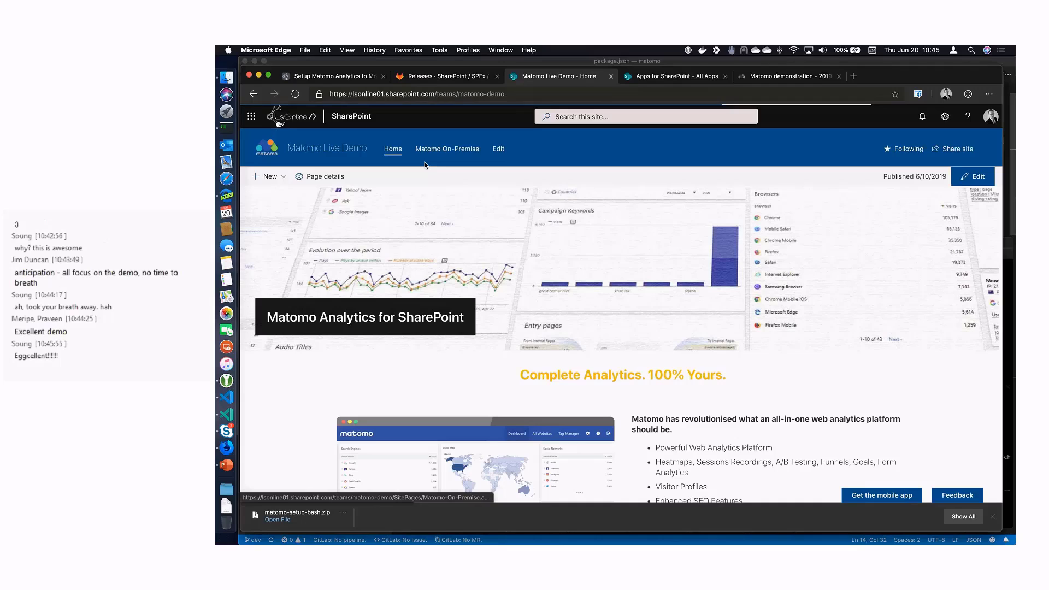
click(424, 162)
click(626, 115)
text(searc h)
key(Return)
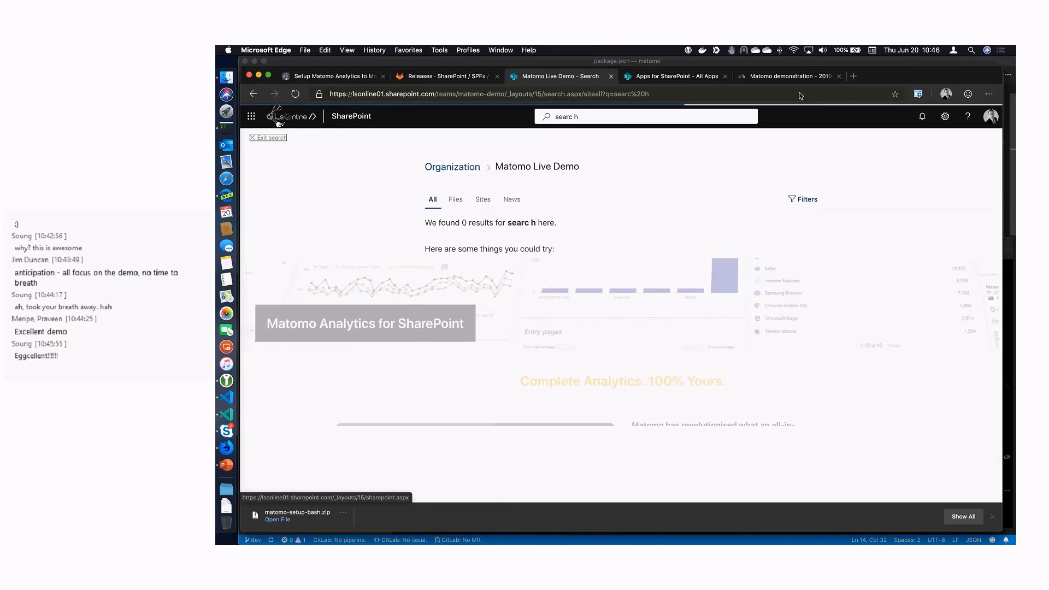
Step: Open Matomo's Visits Log to review the 7-action visit with the site searches, then switch to PowerPoint
click(783, 77)
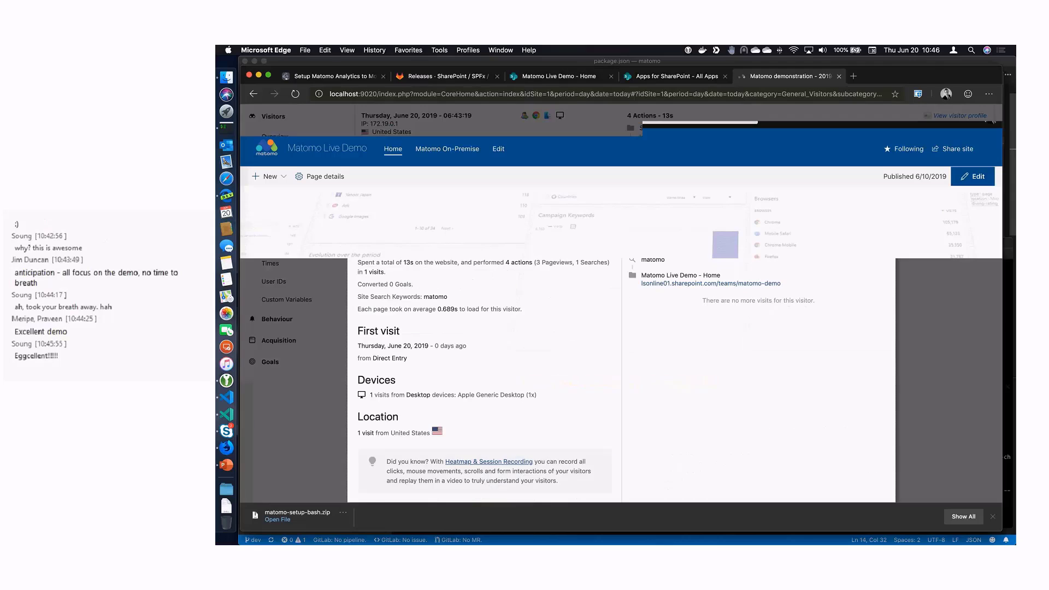
click(311, 181)
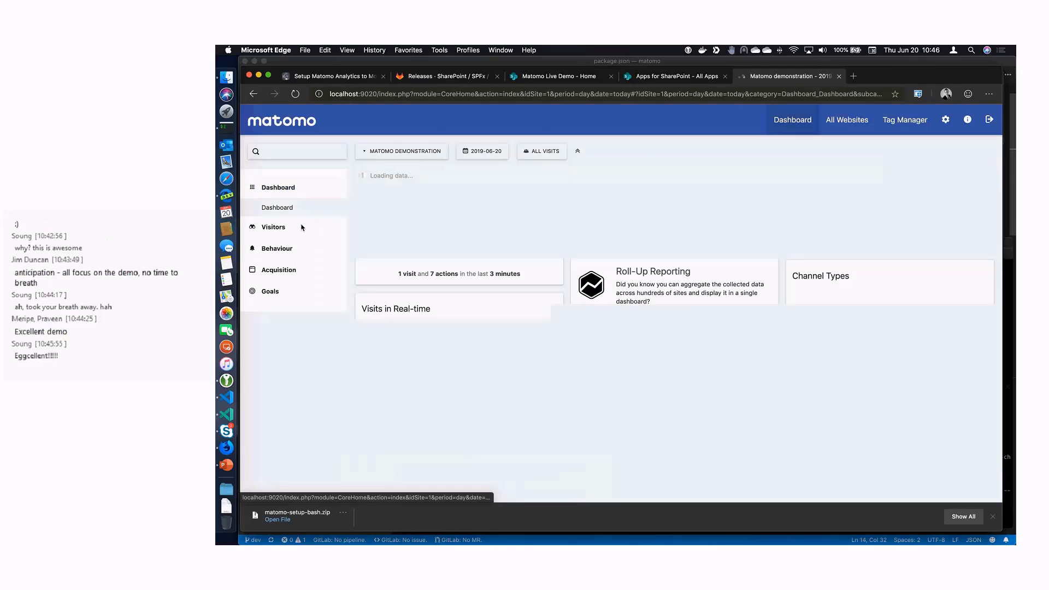
click(304, 228)
click(275, 247)
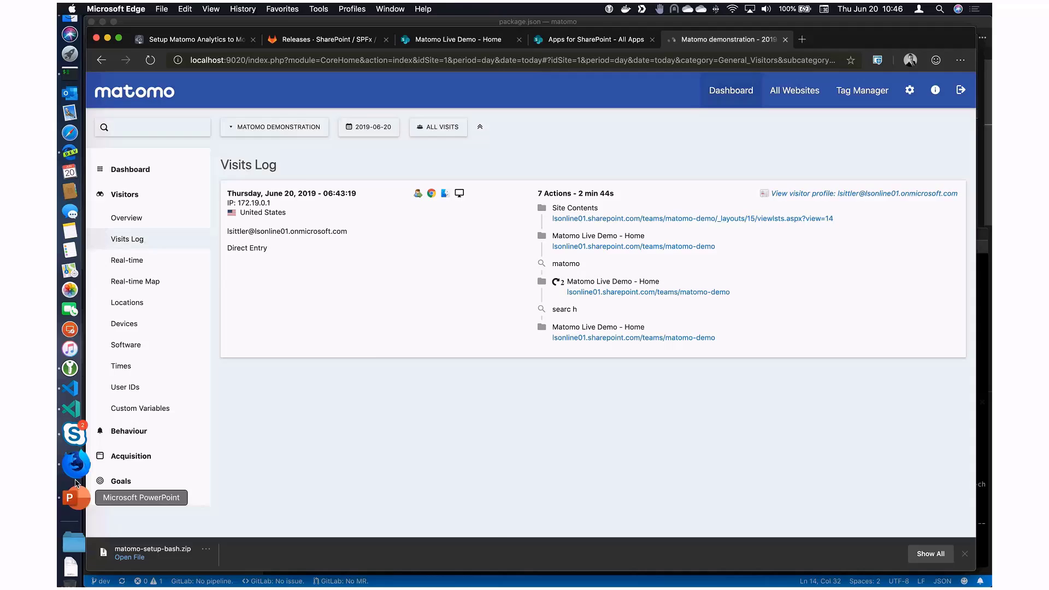
click(76, 483)
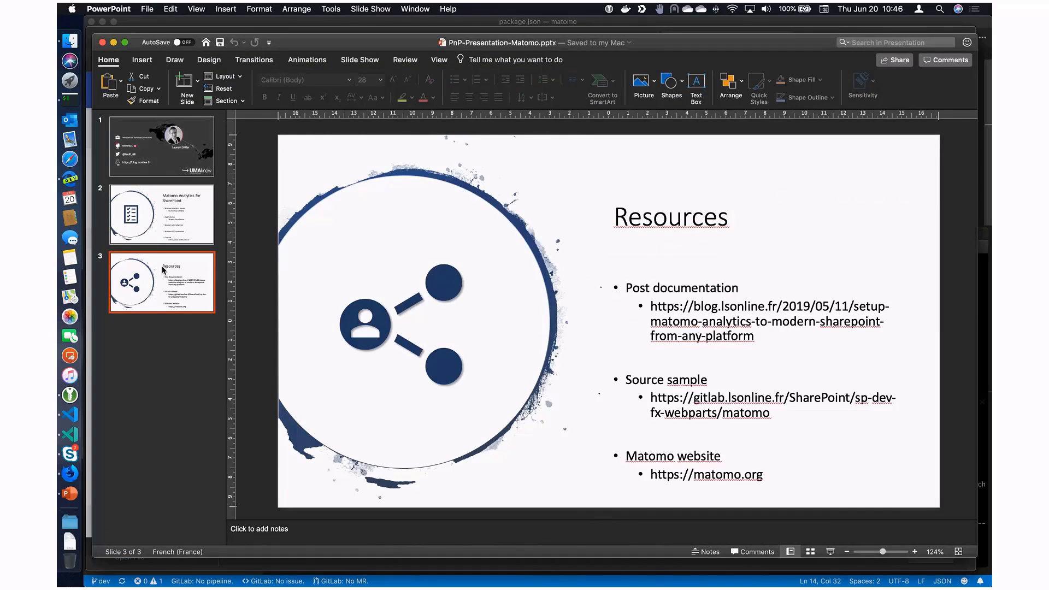
Step: Highlight the Matomo website line and URL on the Resources slide, then return to VS Code's serve.json
drag(625, 456, 767, 475)
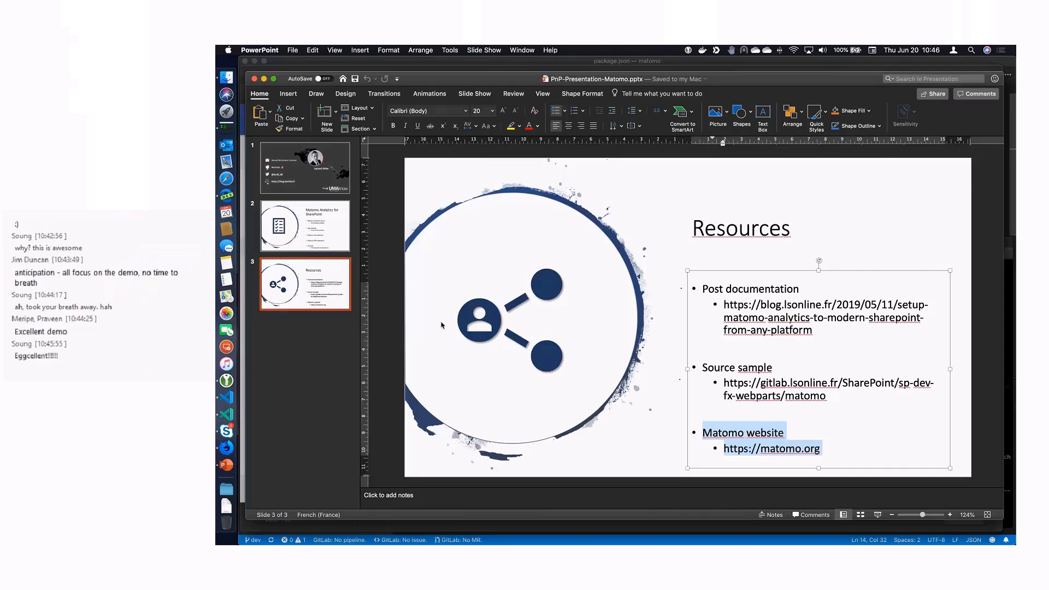
click(234, 398)
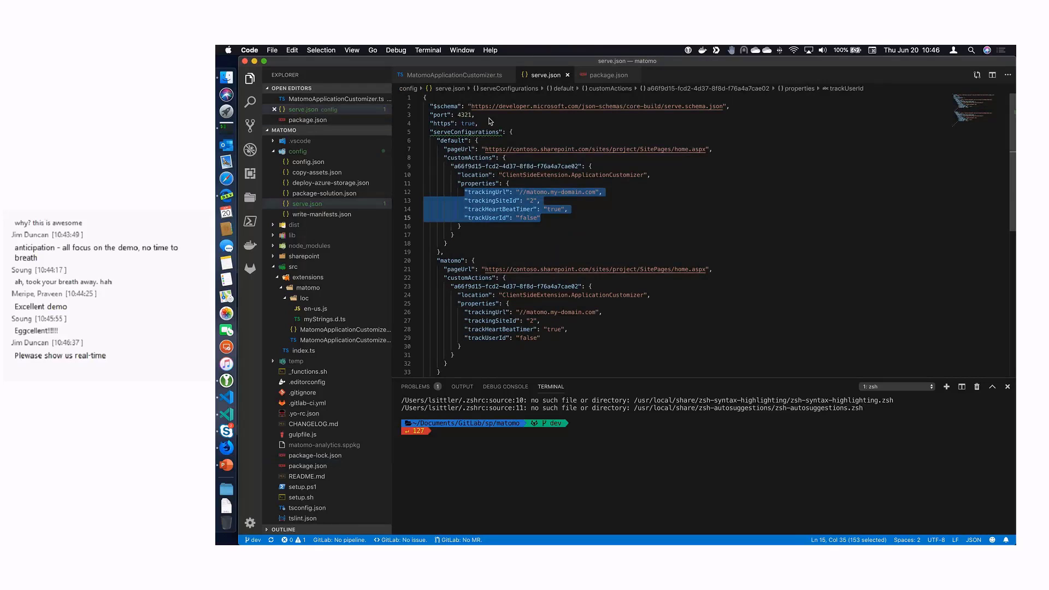
Step: Open MatomoApplicationCustomizer.ts and highlight the placeholderProvider, changedEvent and navigatedEvent code in onInit
click(464, 75)
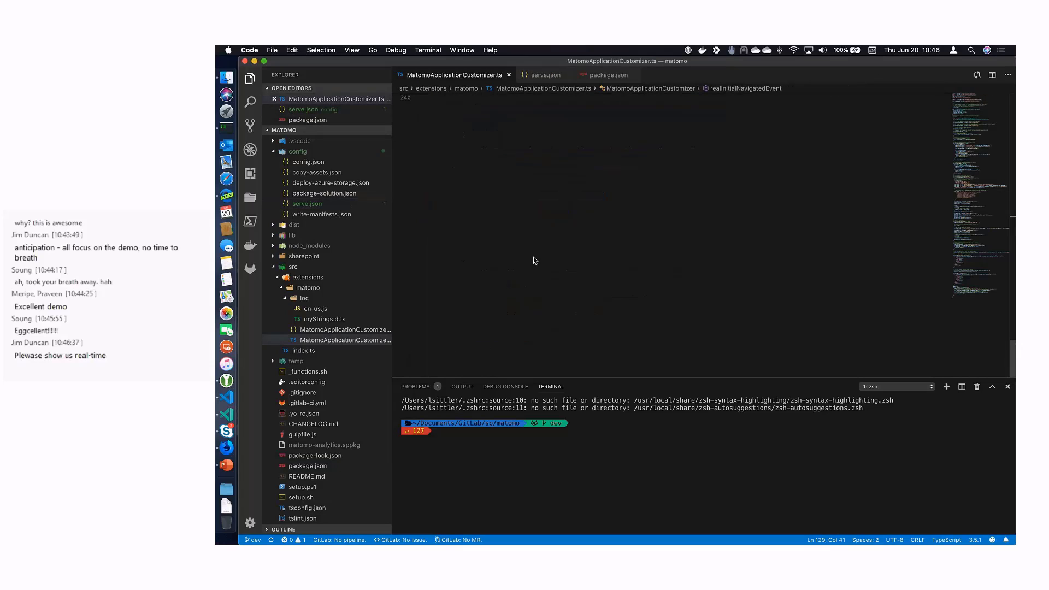
drag(438, 298, 697, 301)
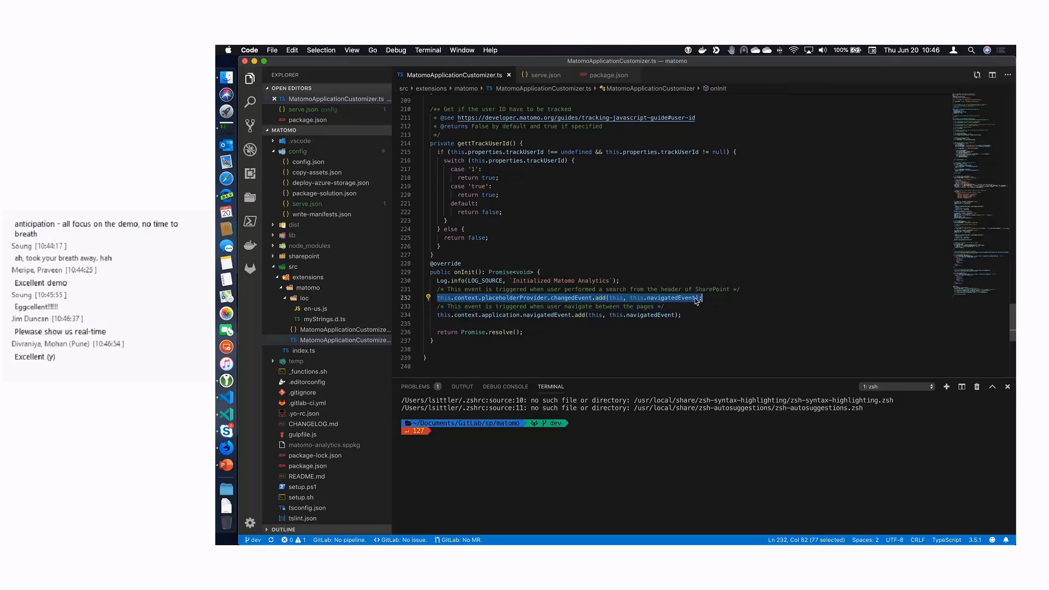
drag(609, 290, 680, 292)
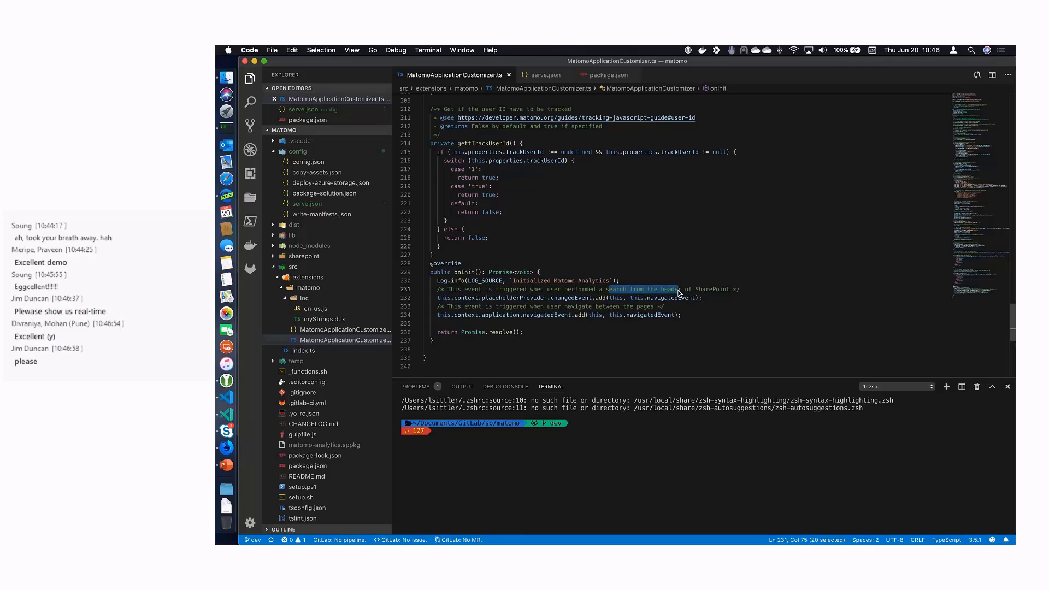
drag(550, 298, 602, 298)
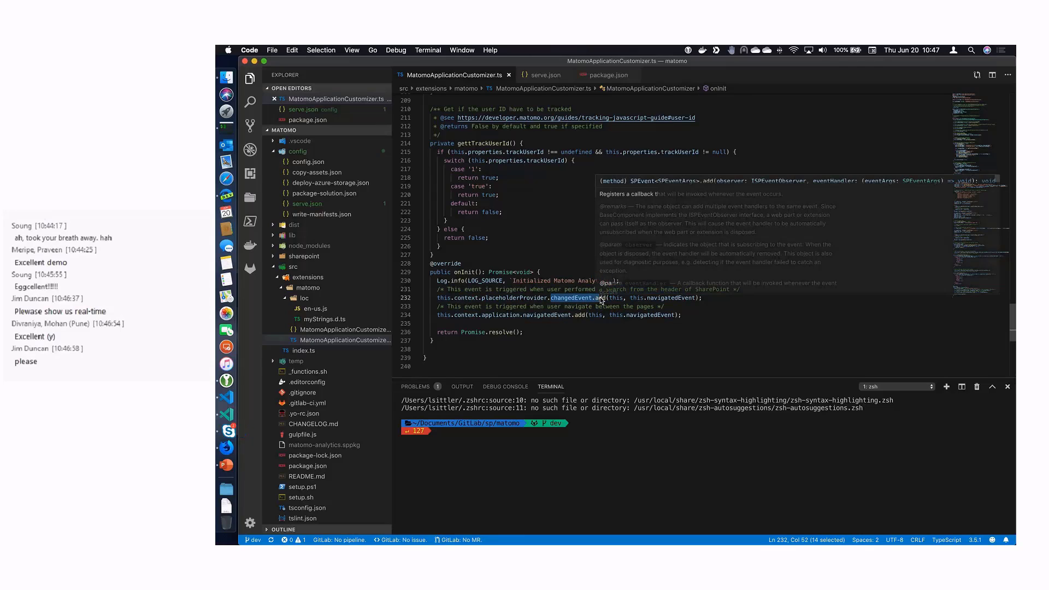
click(530, 320)
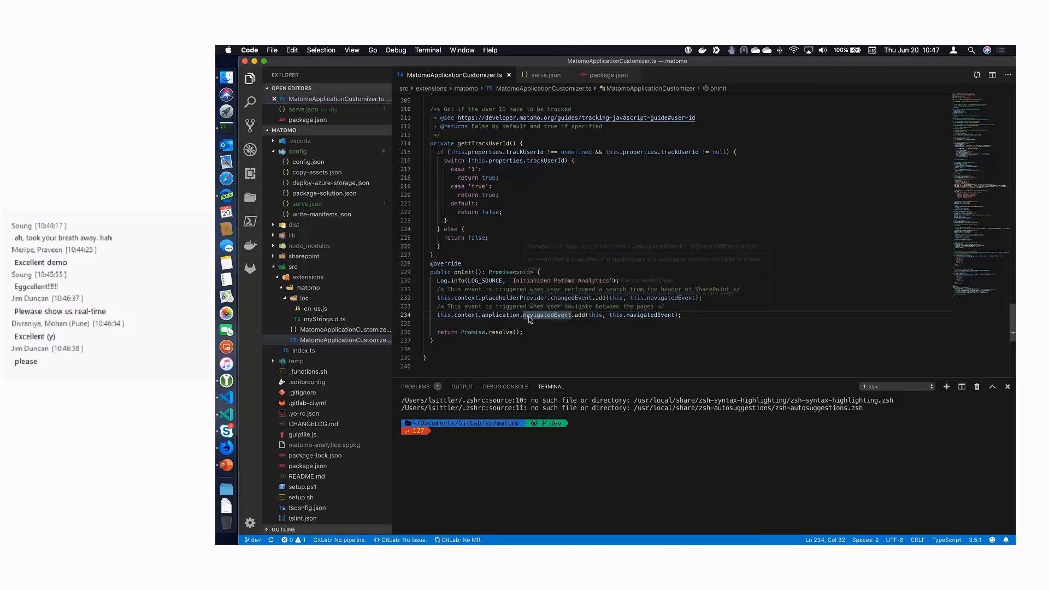
mouse_move(543, 320)
Step: Select the realInitialNavigatedEvent call on line 77, which builds the _paq tracker script
scroll(542, 320, up, 20)
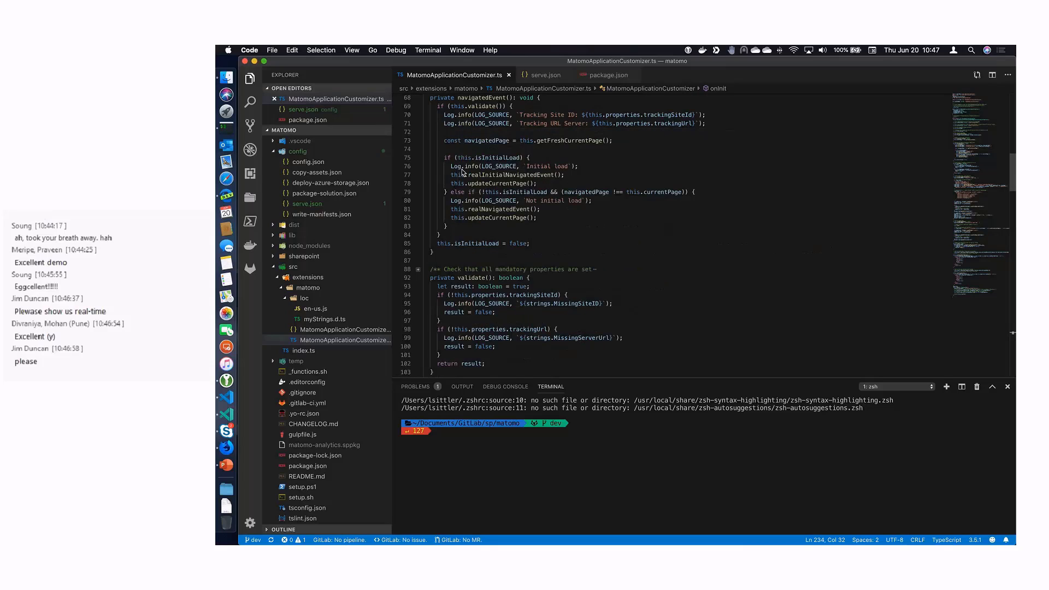
double_click(483, 178)
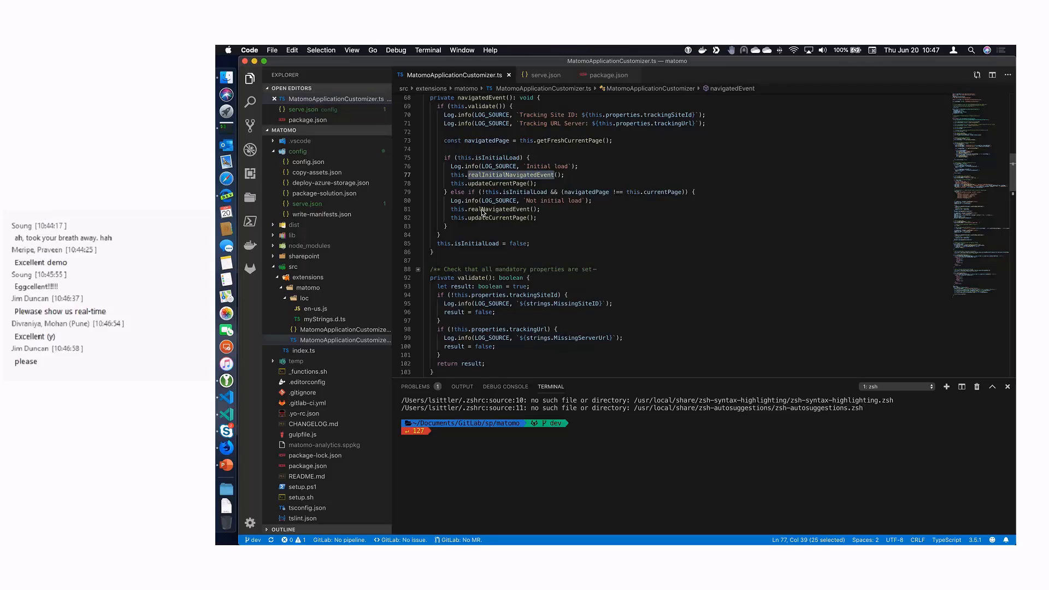
mouse_move(482, 211)
scroll(507, 242, down, 1)
scroll(507, 242, down, 10)
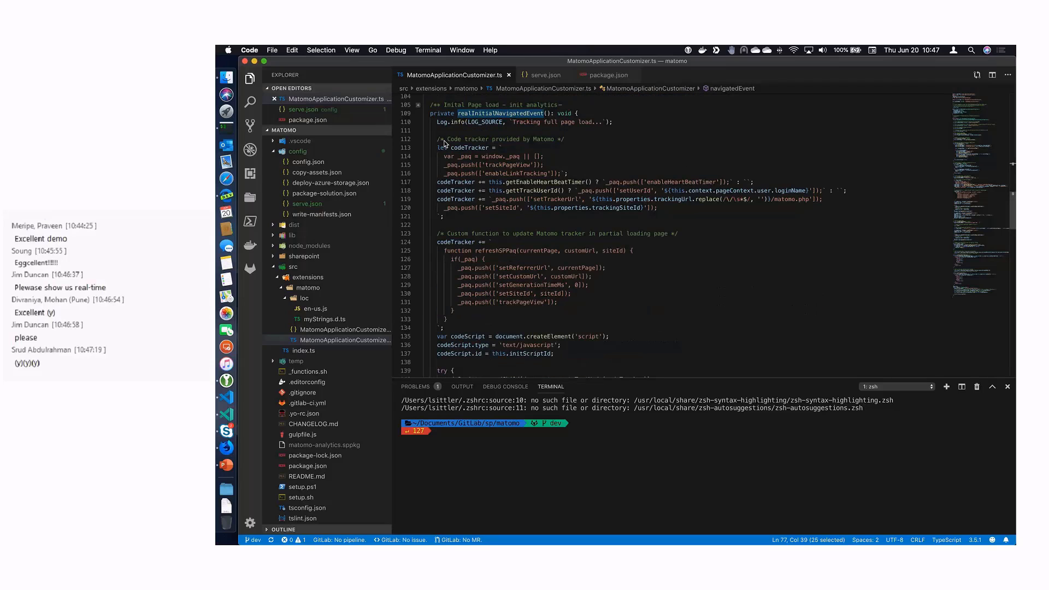
drag(437, 148, 529, 223)
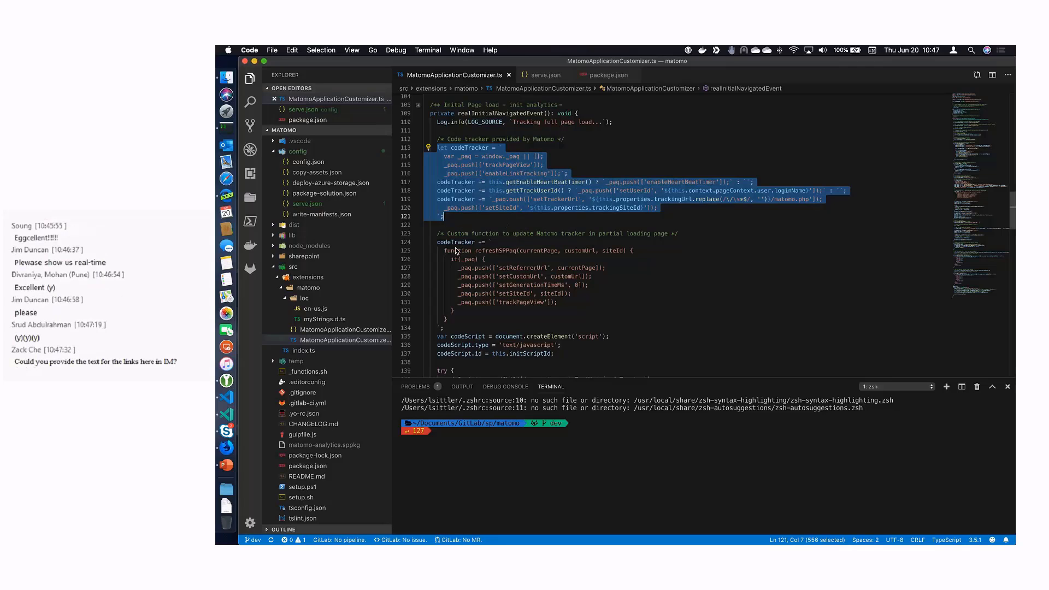
key(Down)
key(Down)
key(Down)
key(shift+Down)
key(shift+Down)
key(shift+Down)
key(shift+Down)
key(shift+Down)
key(shift+Down)
key(shift+Down)
key(shift+Down)
key(shift+Down)
key(shift+Down)
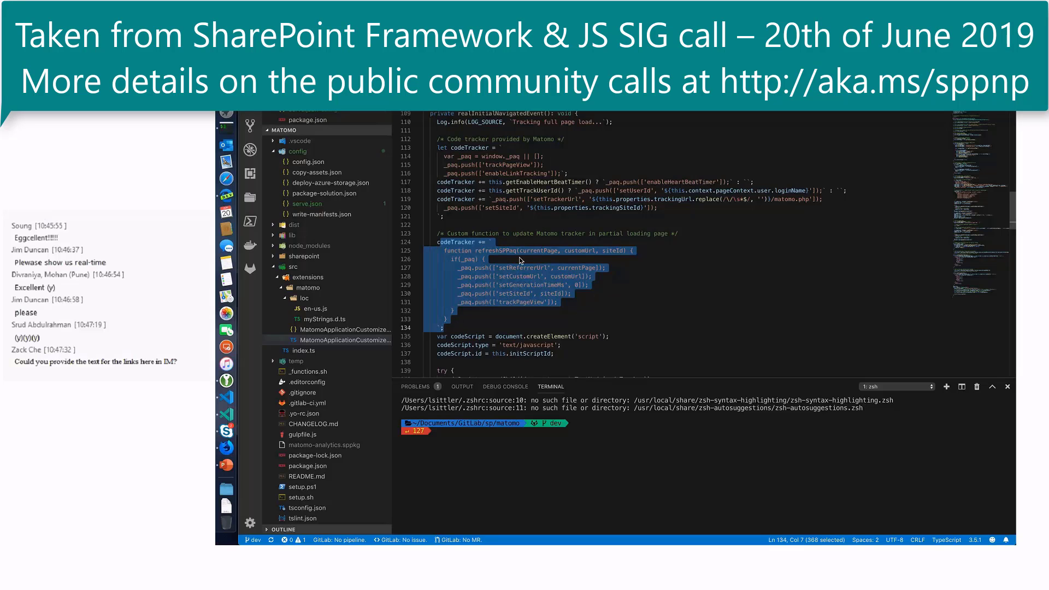
scroll(519, 260, down, 10)
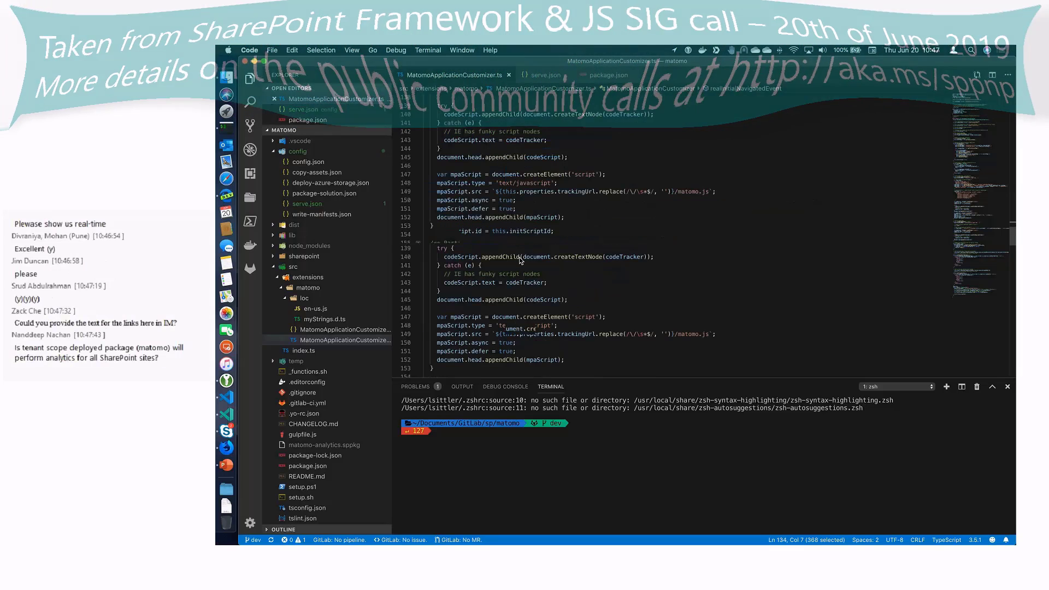
scroll(521, 261, down, 10)
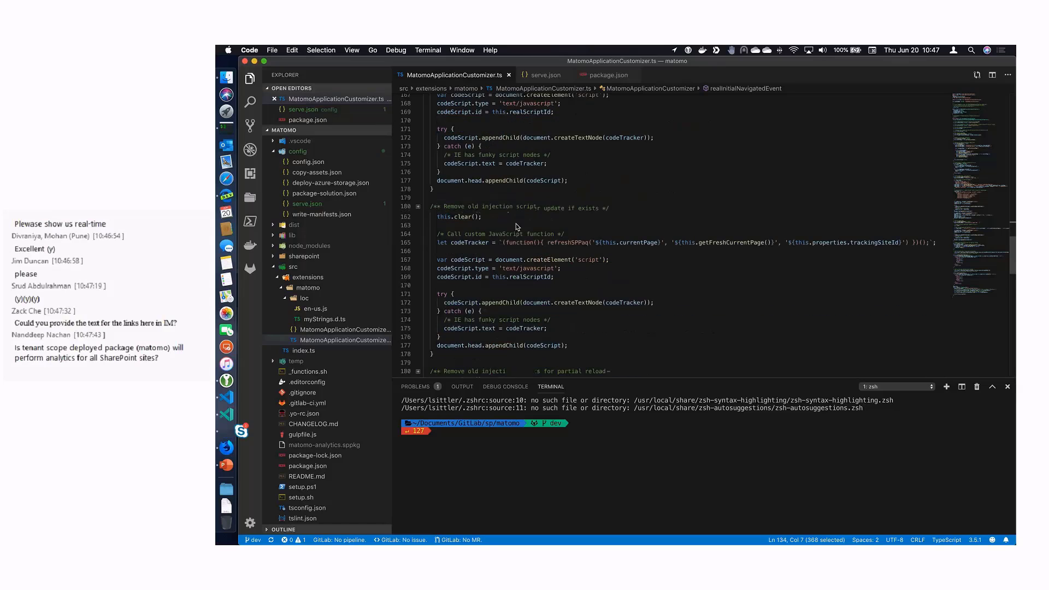